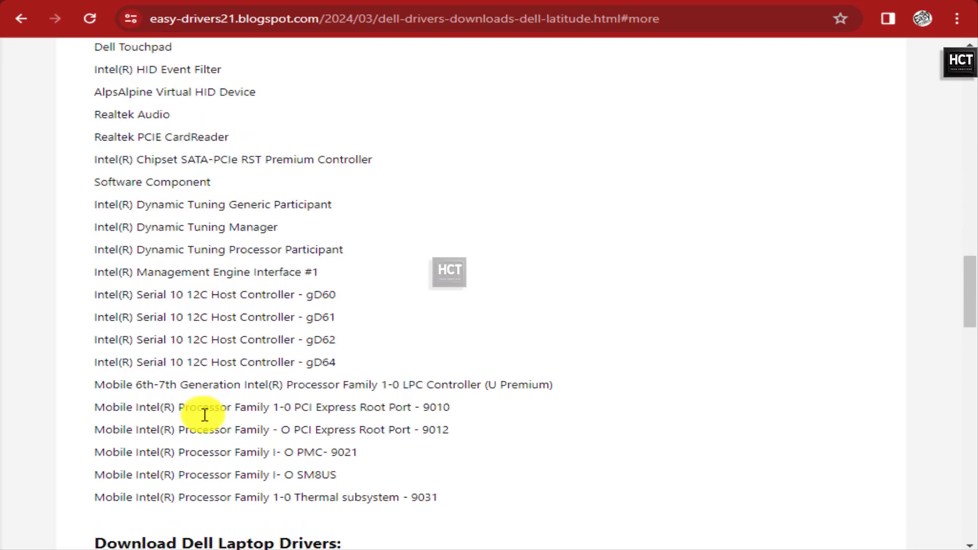
Open the Download Drivers link in the Dell Laptop Drivers section of the blog page
scroll(134, 339, "down", 2)
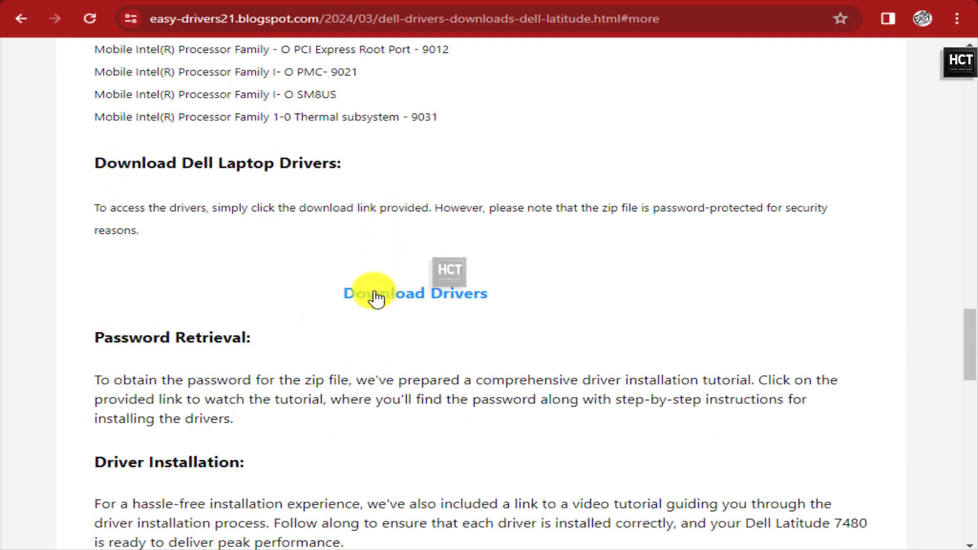
left_click(447, 295)
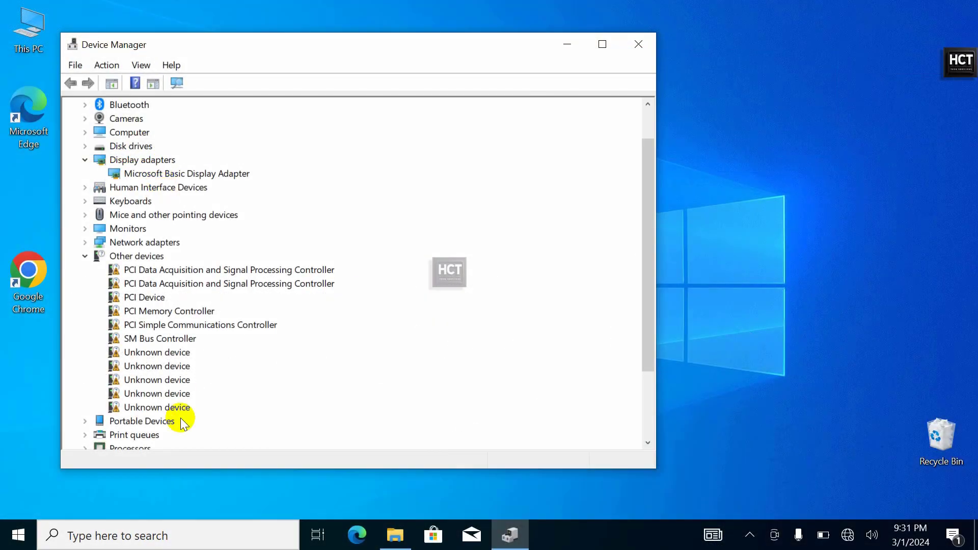
Search Windows for "create" and open the Create a restore point settings
left_click(150, 535)
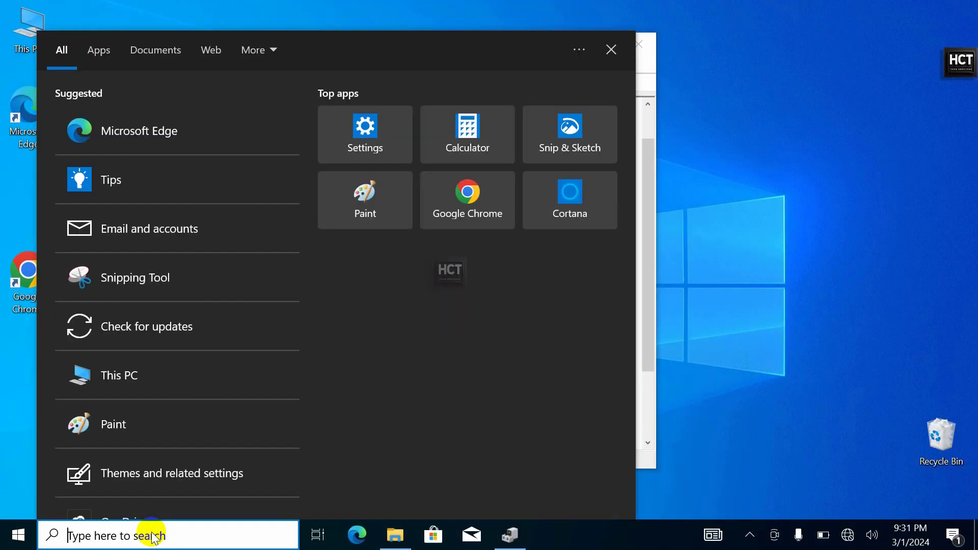
type("crea")
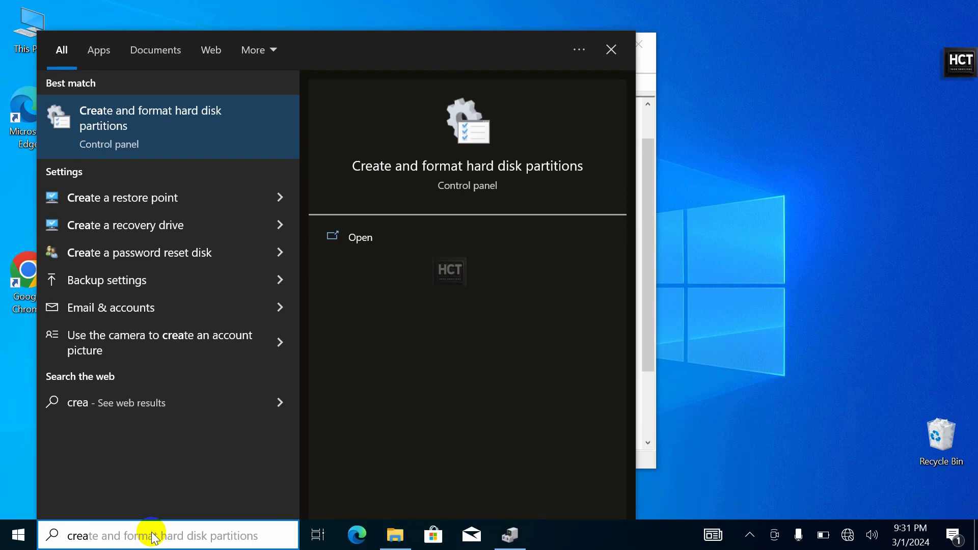
type("te")
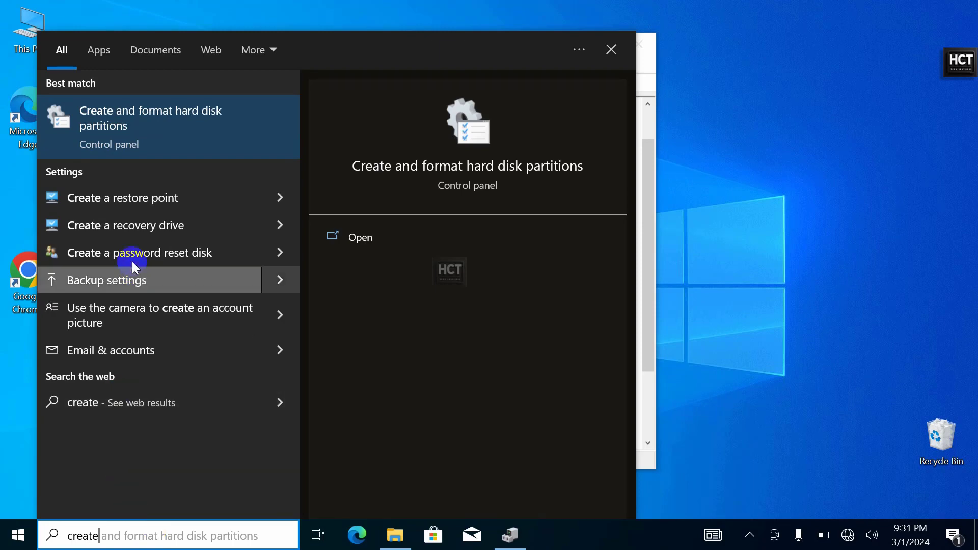
key("Escape")
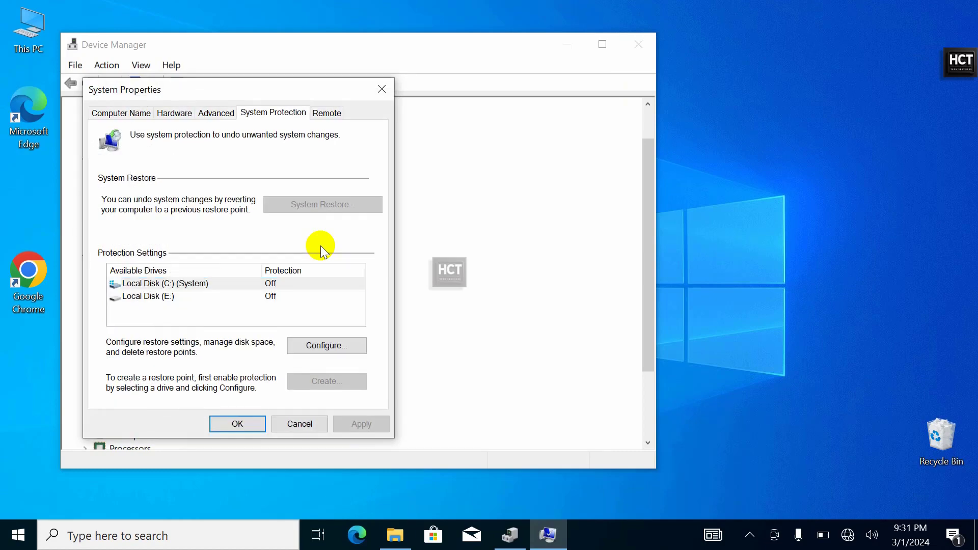
Turn on system protection for Local Disk (C:)
left_click(181, 284)
left_click(324, 345)
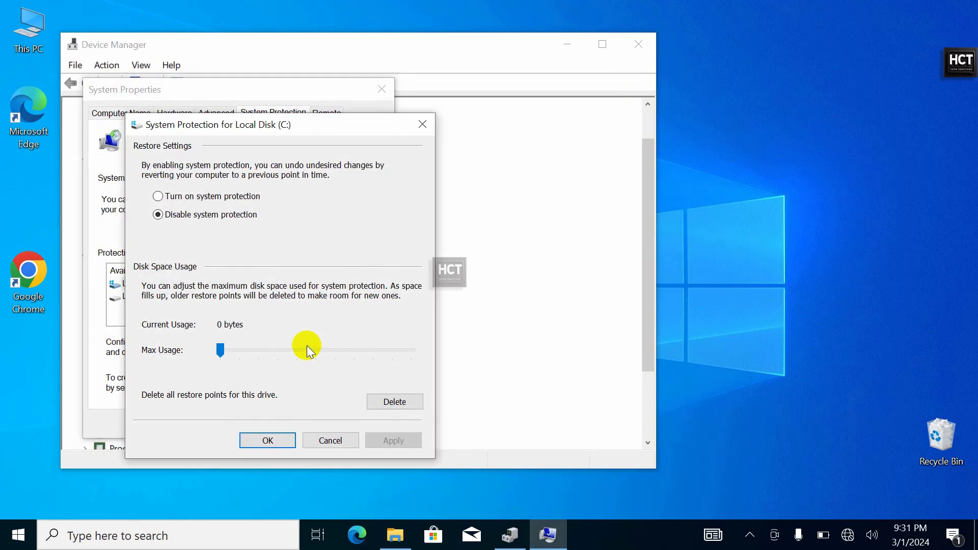
left_click(161, 196)
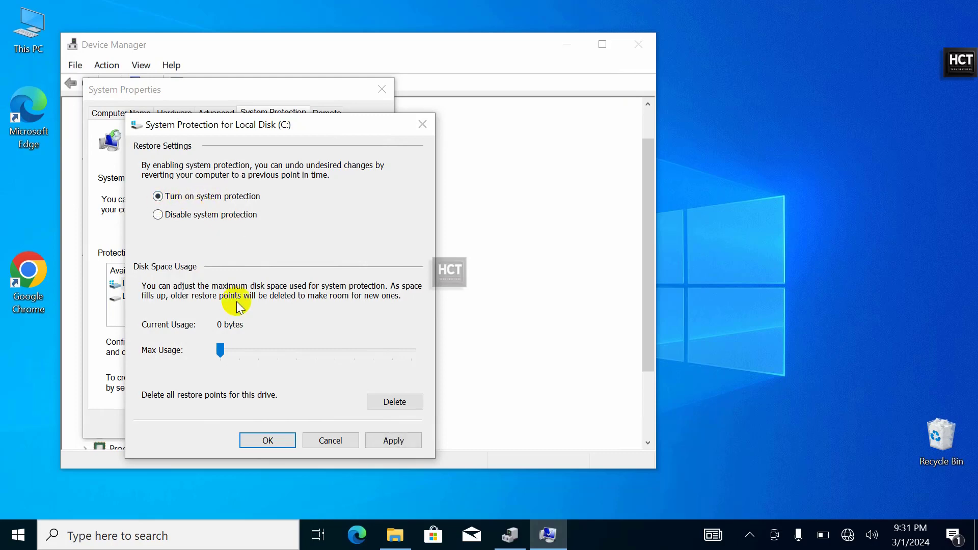
left_click(277, 442)
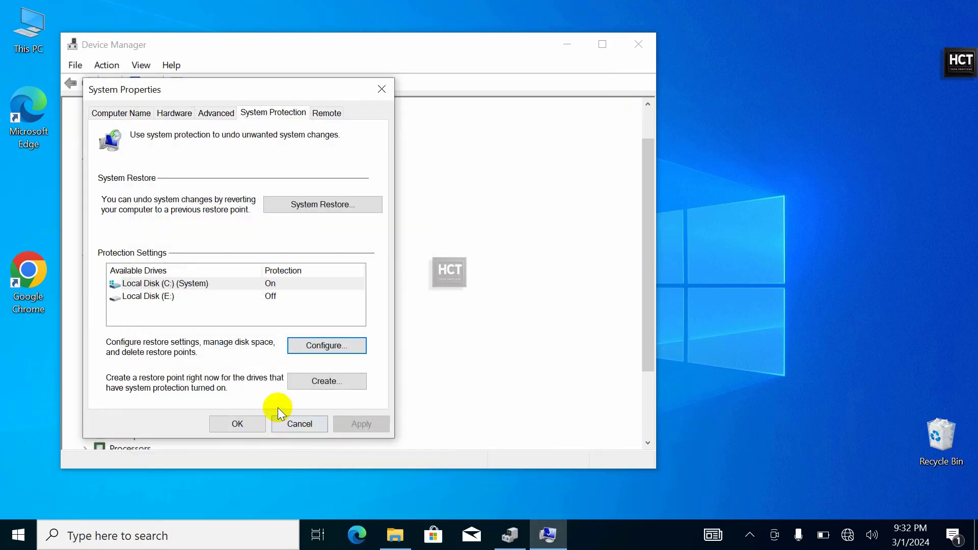
Create a restore point described as "fresh windows" and close System Properties
left_click(315, 386)
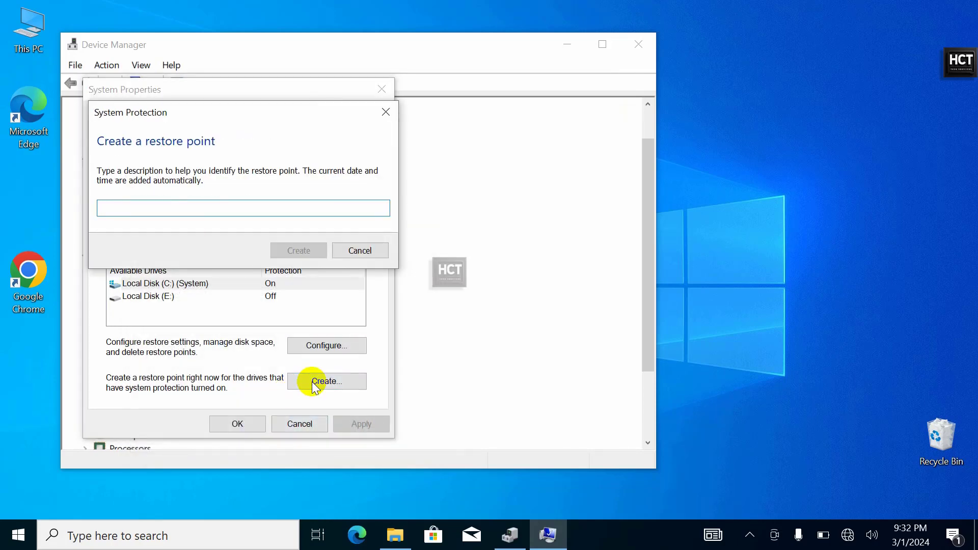
type("fresh windows")
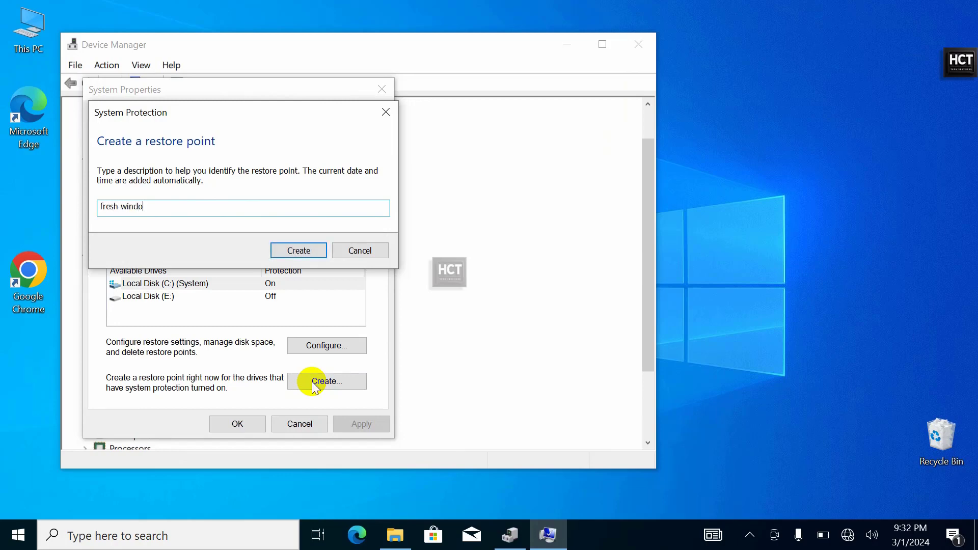
left_click(300, 248)
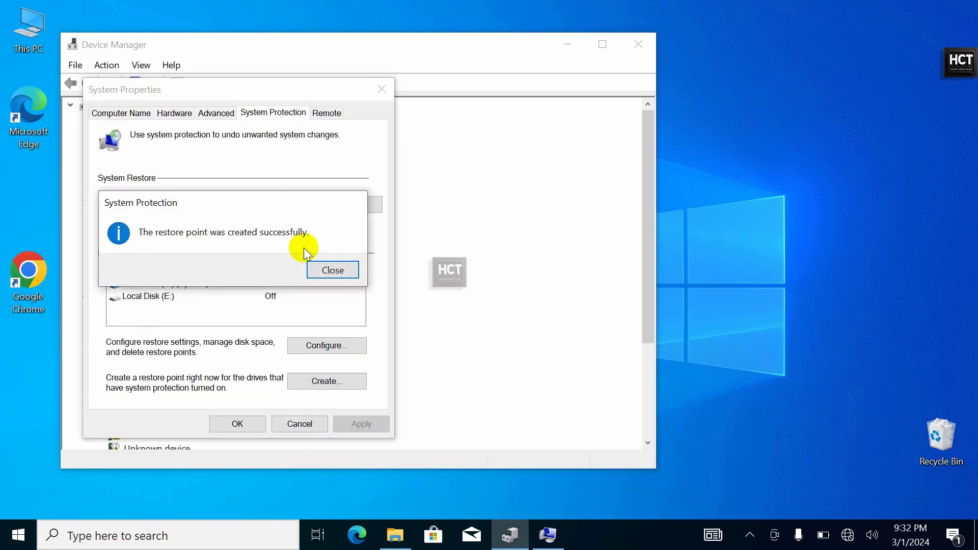
left_click(332, 269)
left_click(247, 421)
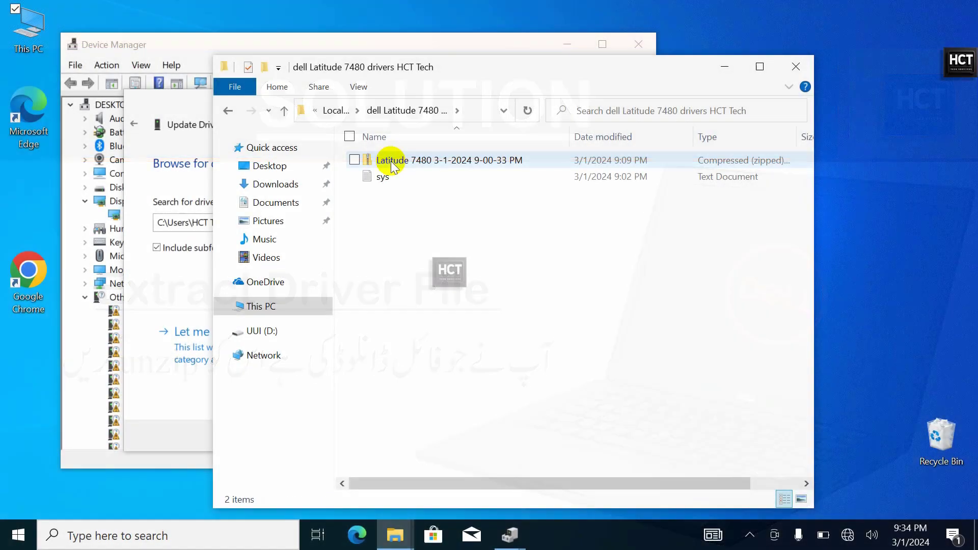
Copy all folders from the Latitude 7480 zip archive into the dell Latitude 7480 drivers HCT Tech folder
double_click(390, 161)
double_click(390, 161)
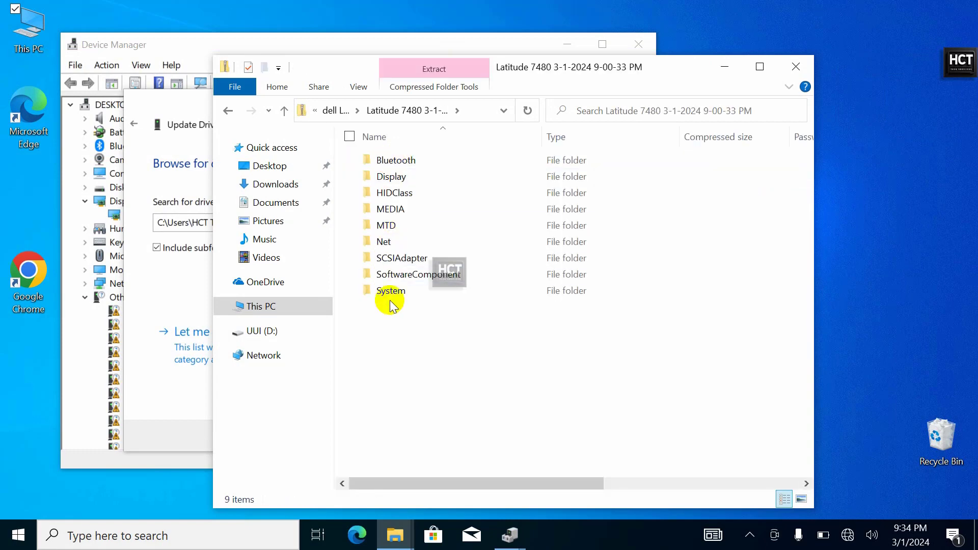
left_click_drag(393, 306, 379, 193)
right_click(380, 192)
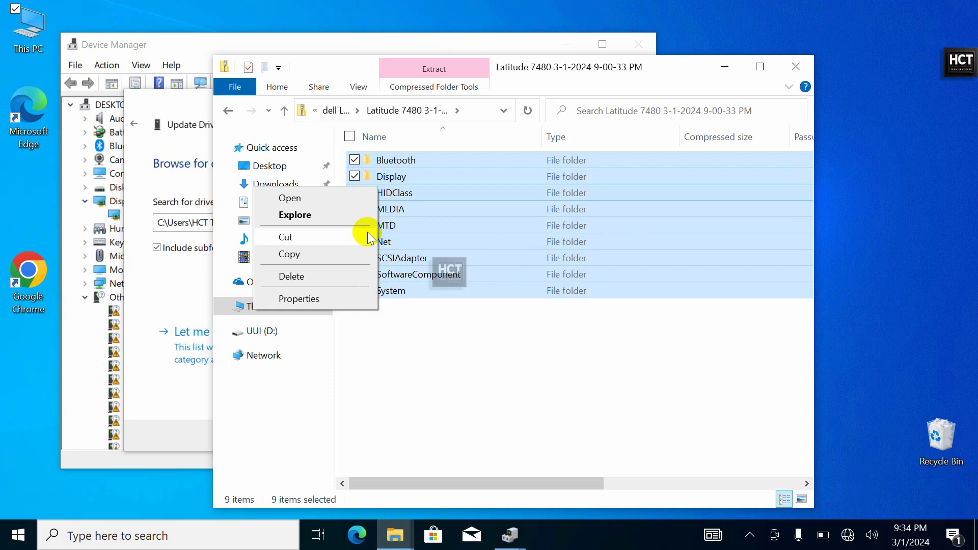
left_click(322, 255)
left_click(227, 112)
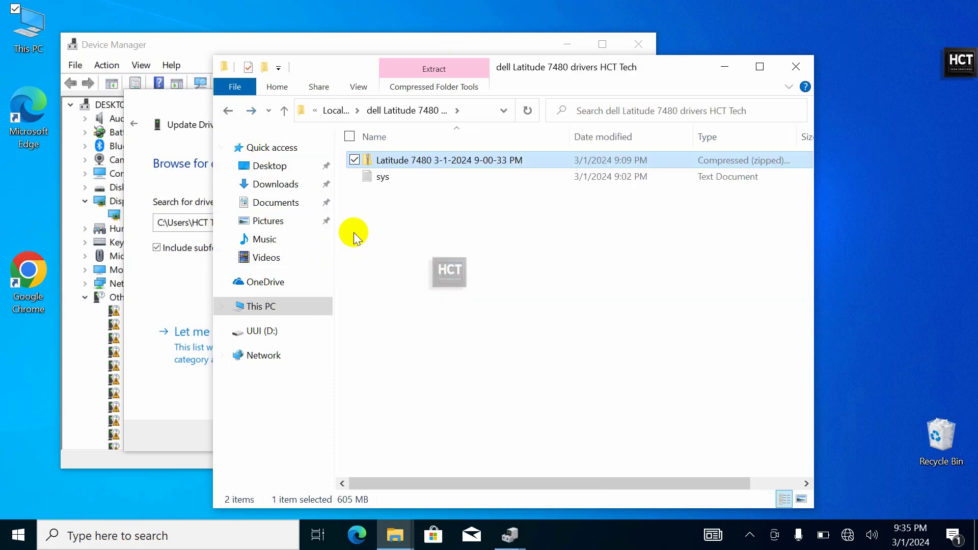
right_click(432, 274)
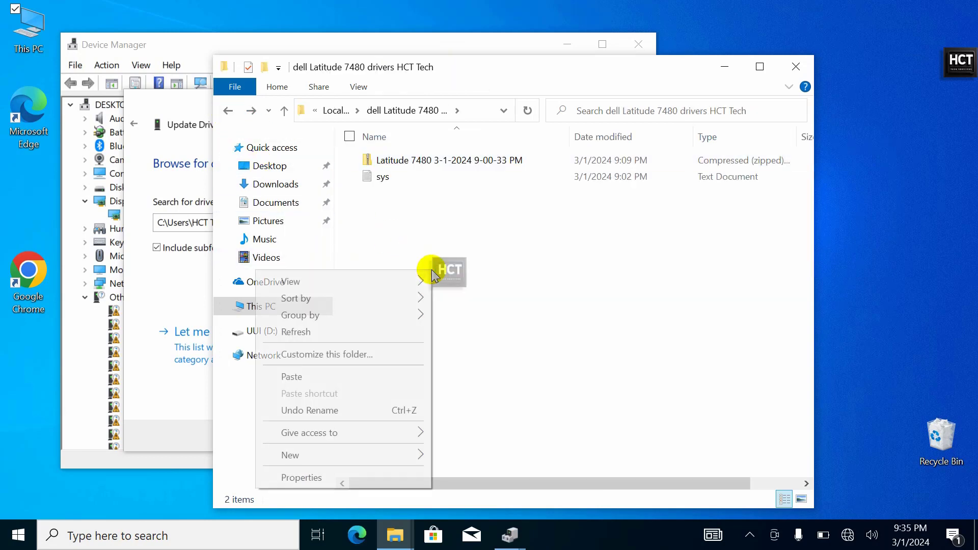
left_click(342, 379)
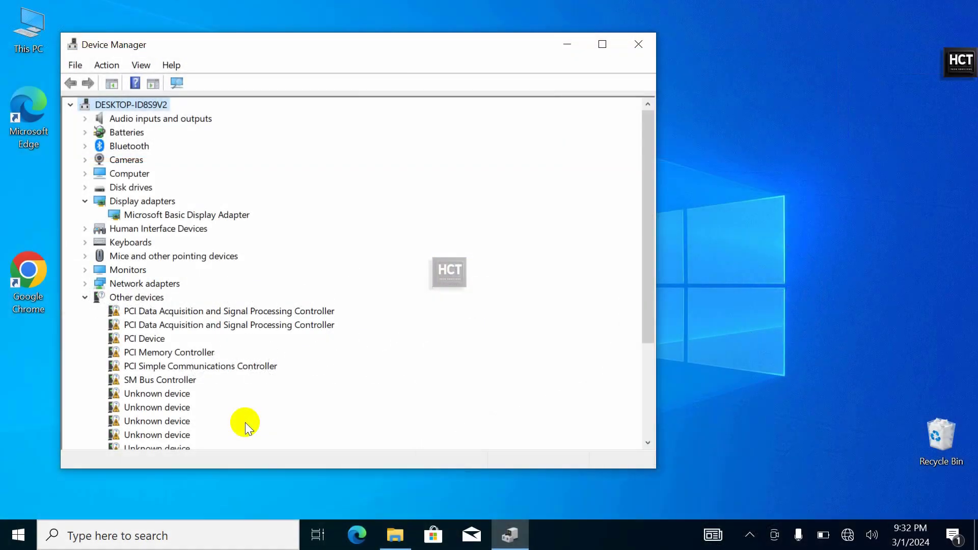
Update the first PCI Data Acquisition and Signal Processing Controller with drivers from E:\dell Latitude 7480 drivers HCT Tech, including subfolders
left_click(214, 312)
right_click(214, 313)
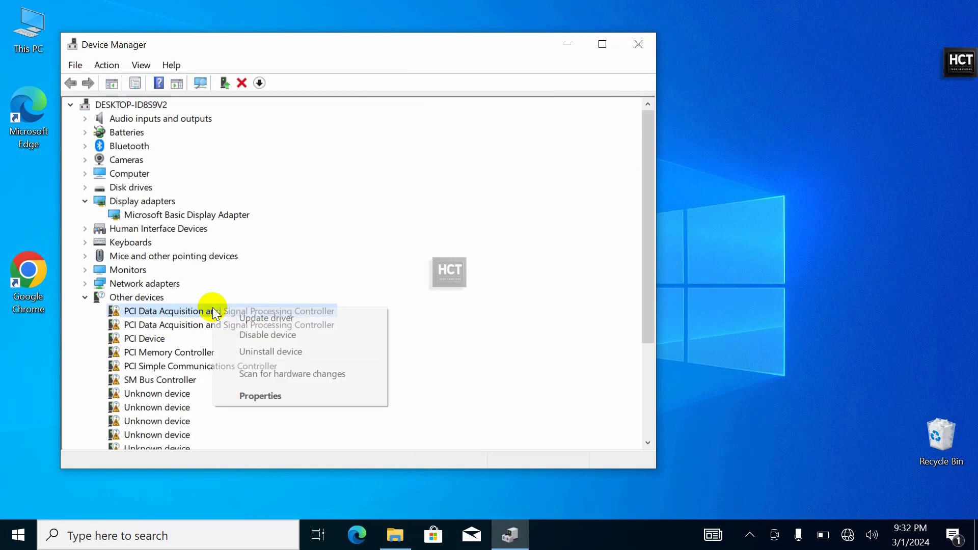
left_click(263, 313)
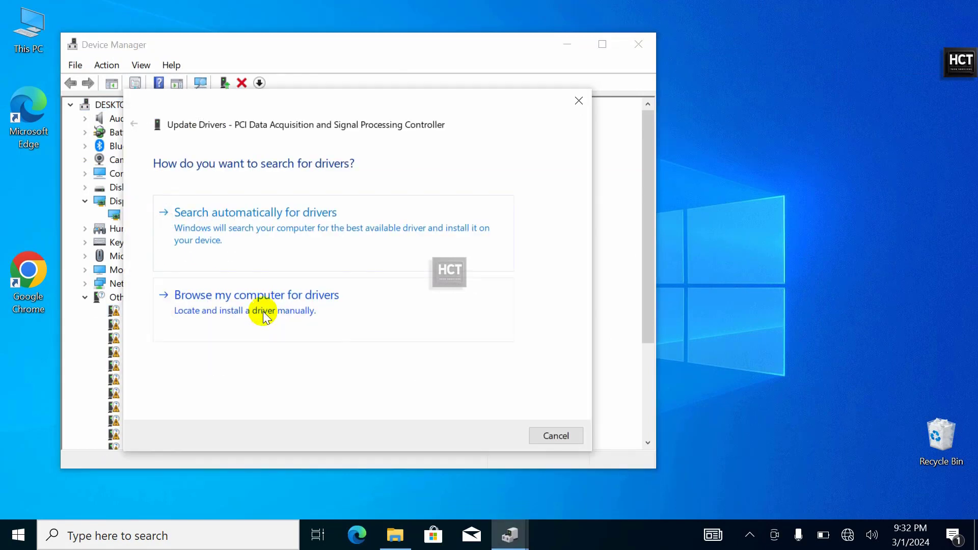
left_click(280, 296)
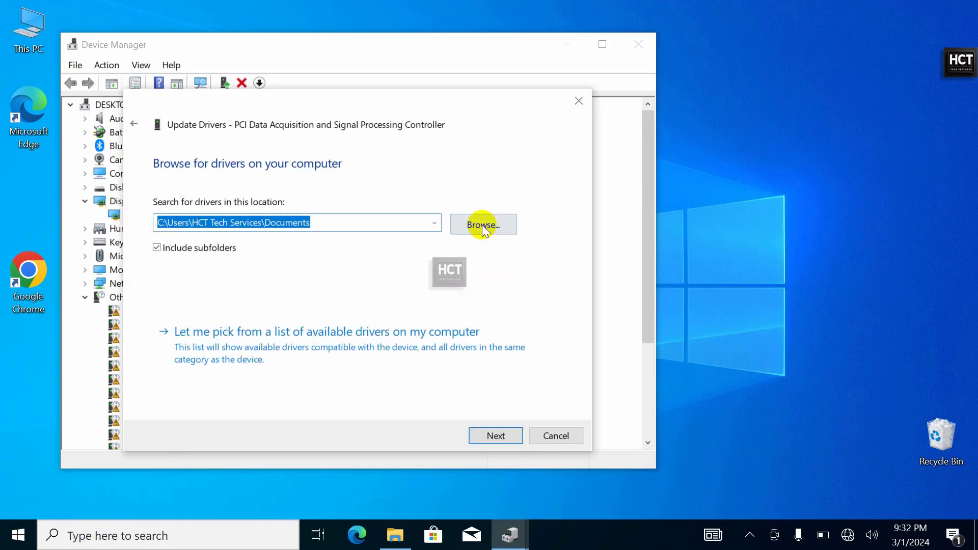
left_click(499, 226)
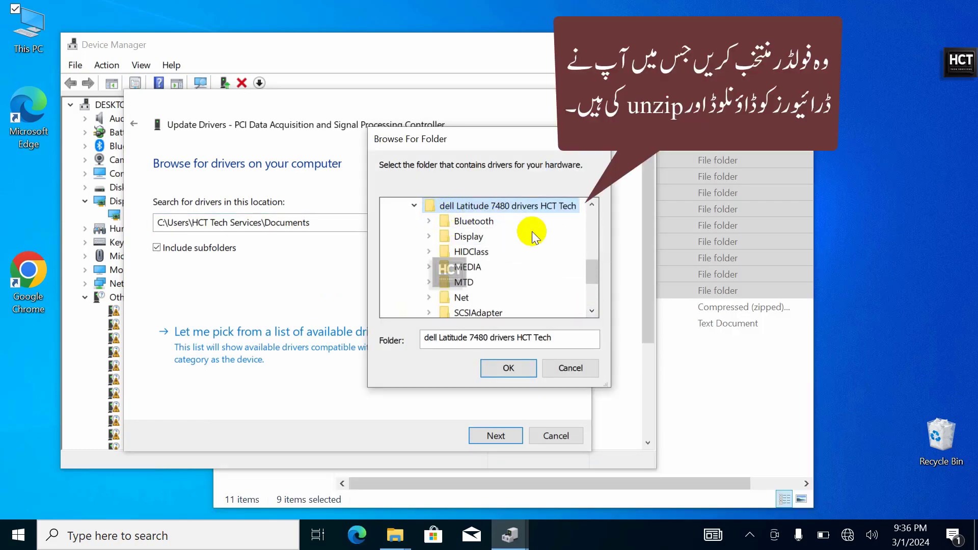
left_click(508, 368)
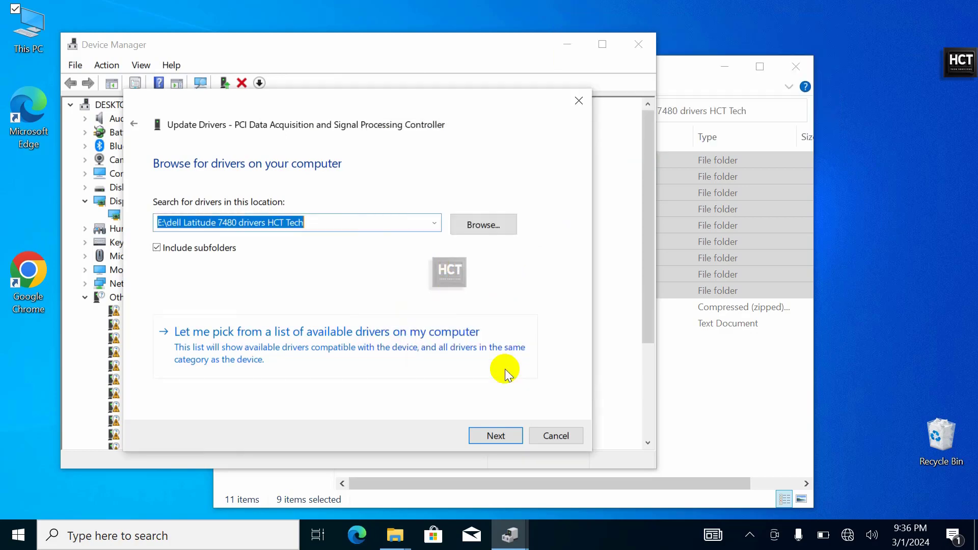
left_click(507, 433)
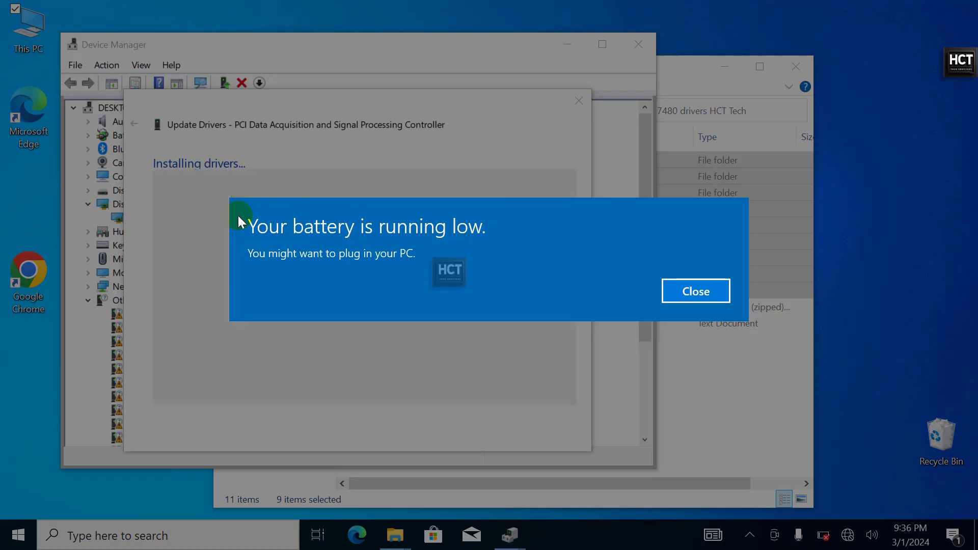
key("Escape")
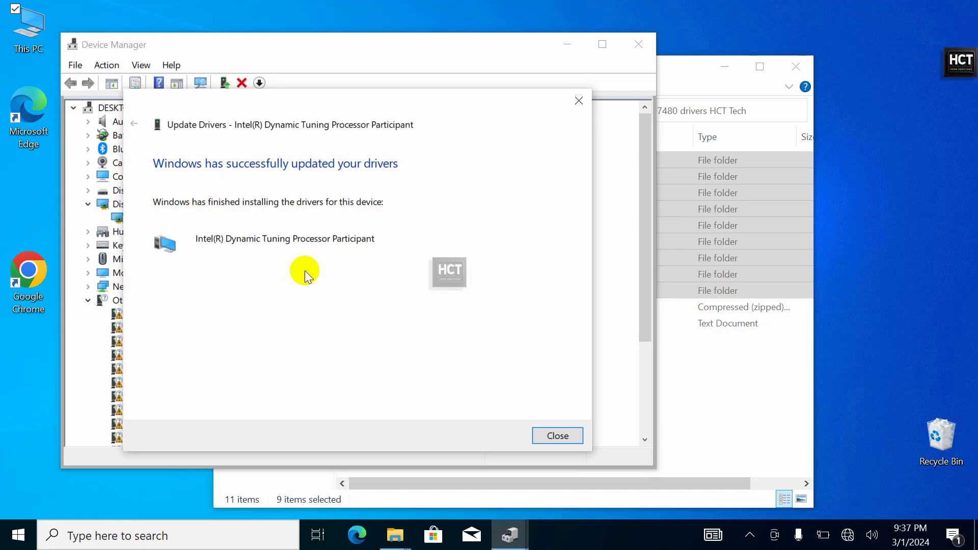
left_click(565, 436)
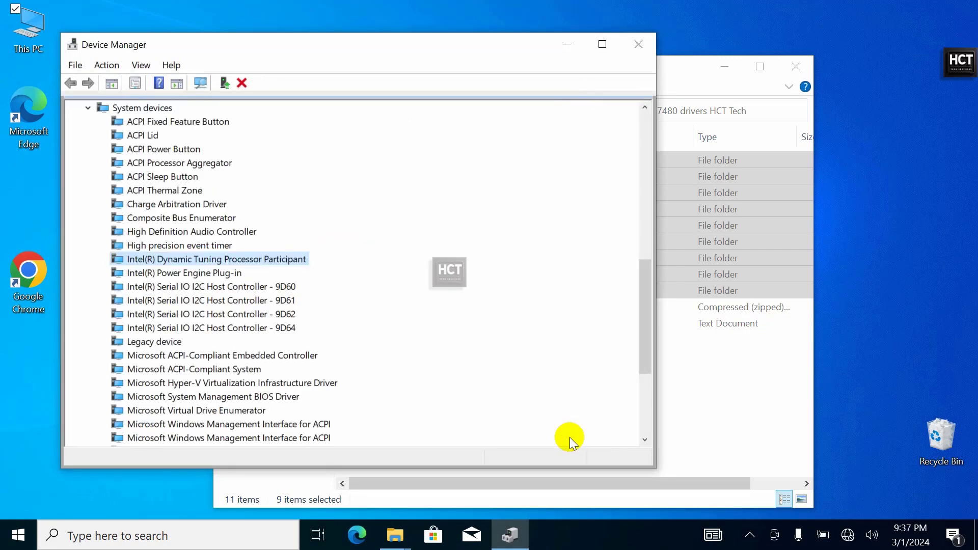
Collapse System devices and update the remaining PCI Data Acquisition and Signal Processing Controller from the same driver folder on E:
left_click(88, 108)
left_click(194, 193)
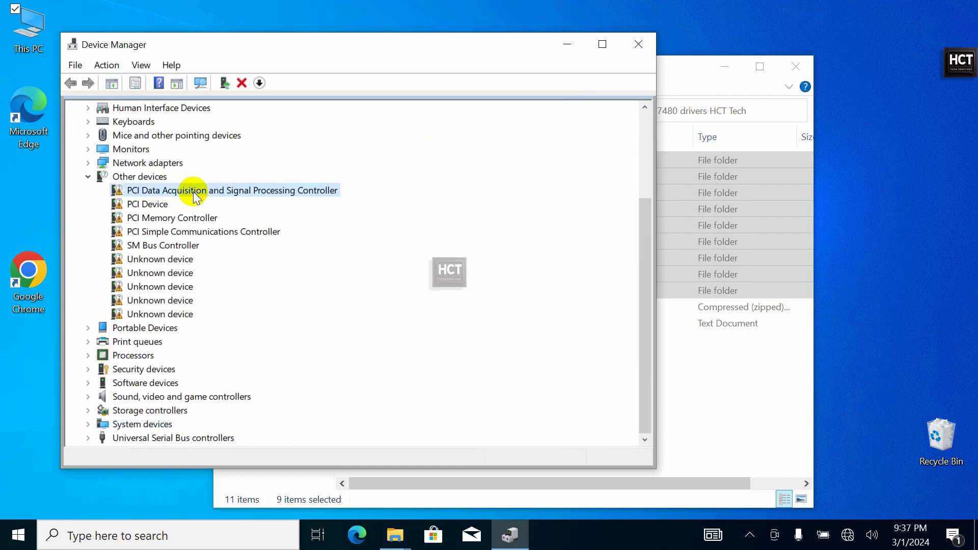
right_click(196, 196)
left_click(241, 204)
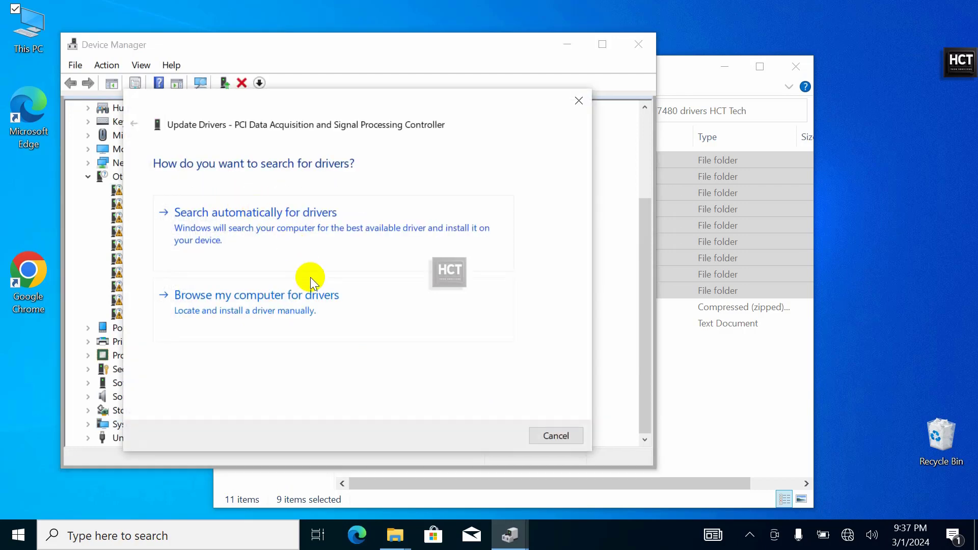
left_click(309, 311)
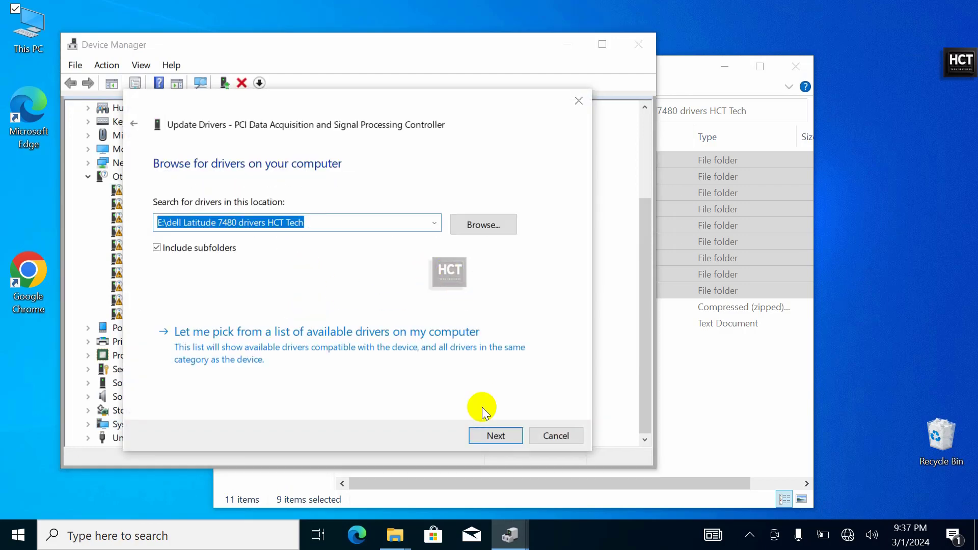
left_click(489, 435)
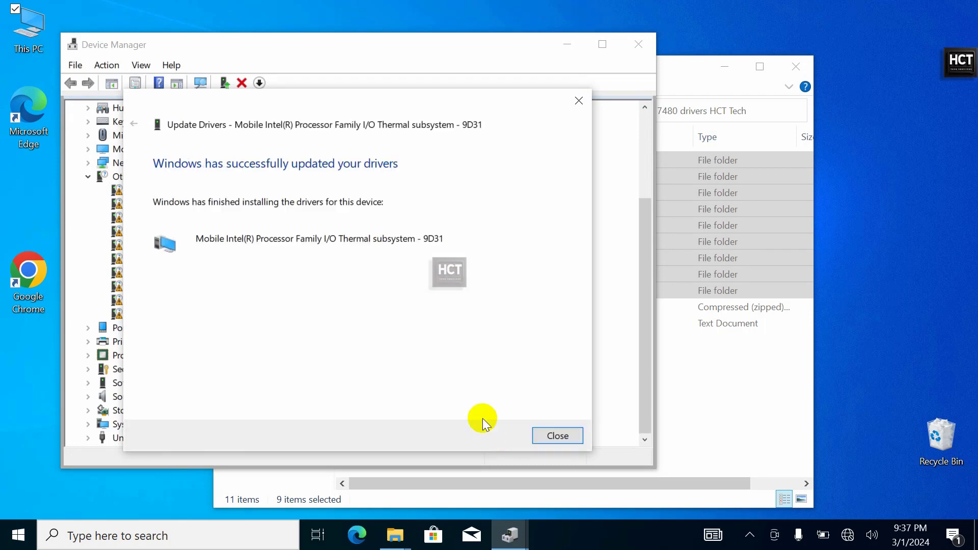
left_click(559, 435)
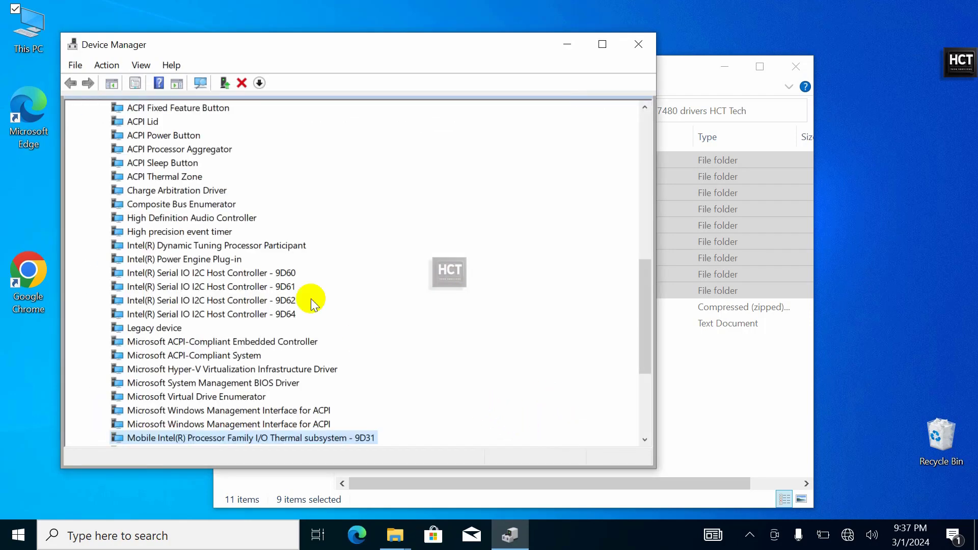
Collapse System devices and update the PCI Device's driver from E:\dell Latitude 7480 drivers HCT Tech, including subfolders
left_click(645, 107)
left_click(645, 107)
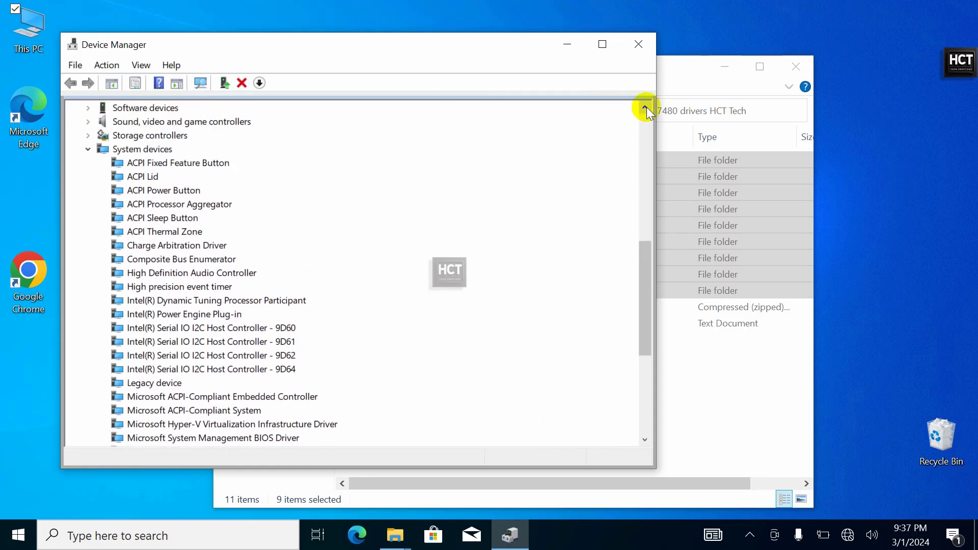
left_click(88, 149)
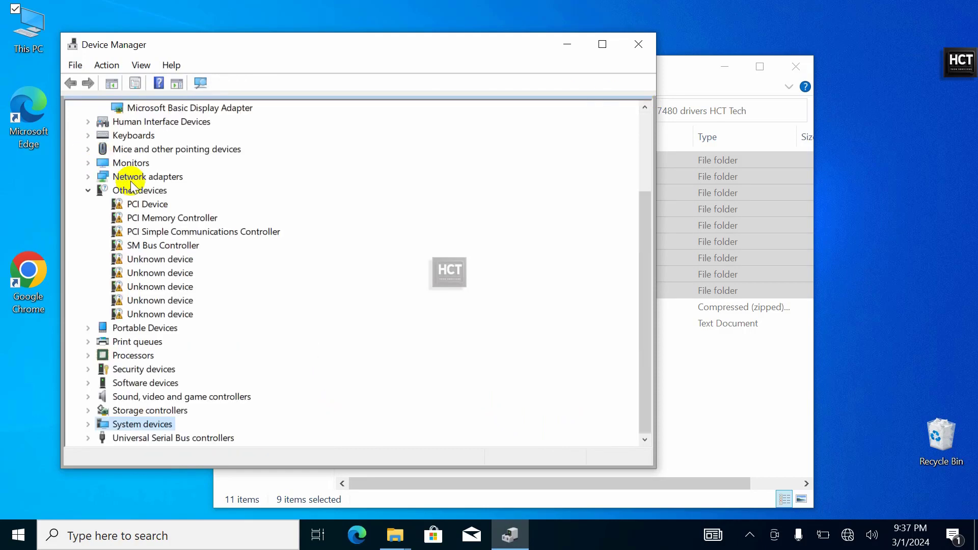
left_click(136, 204)
right_click(138, 204)
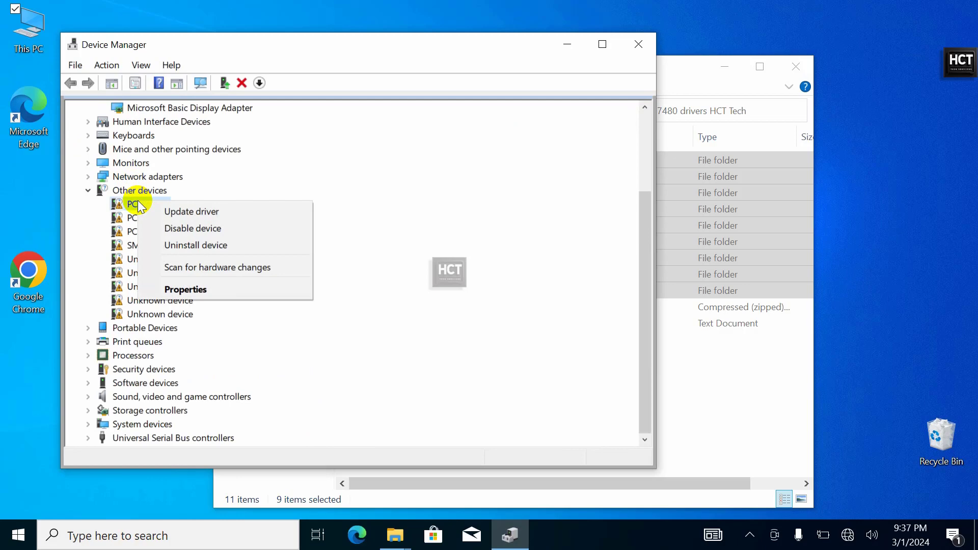
left_click(185, 210)
left_click(261, 295)
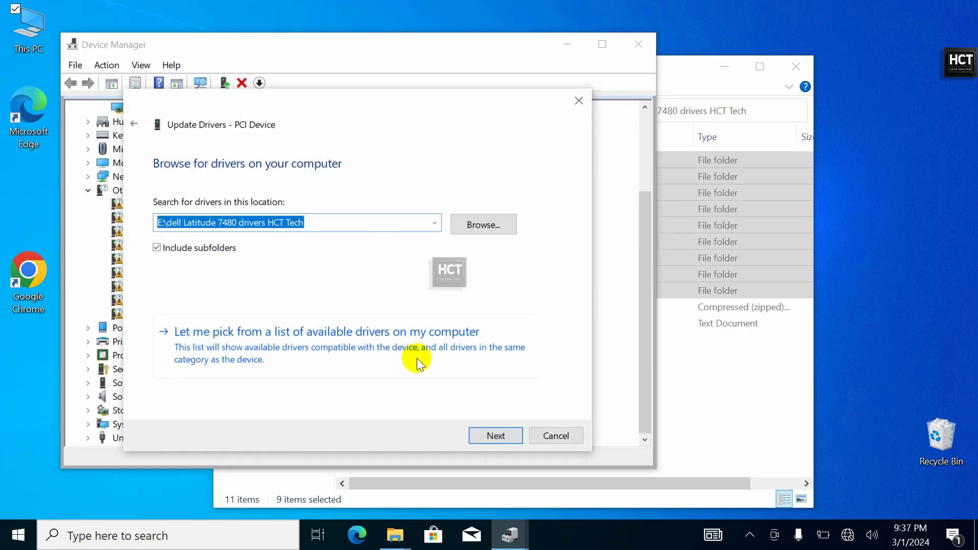
left_click(493, 434)
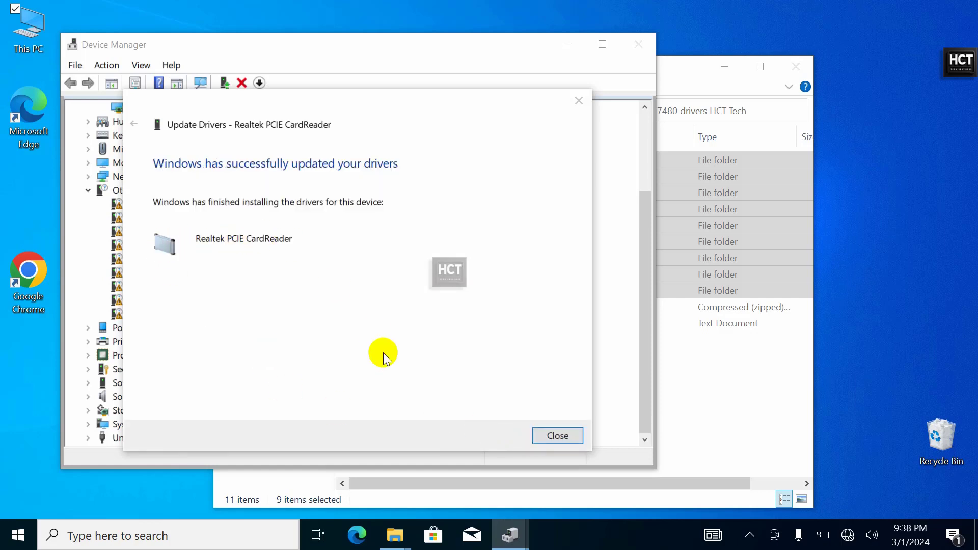
left_click(567, 432)
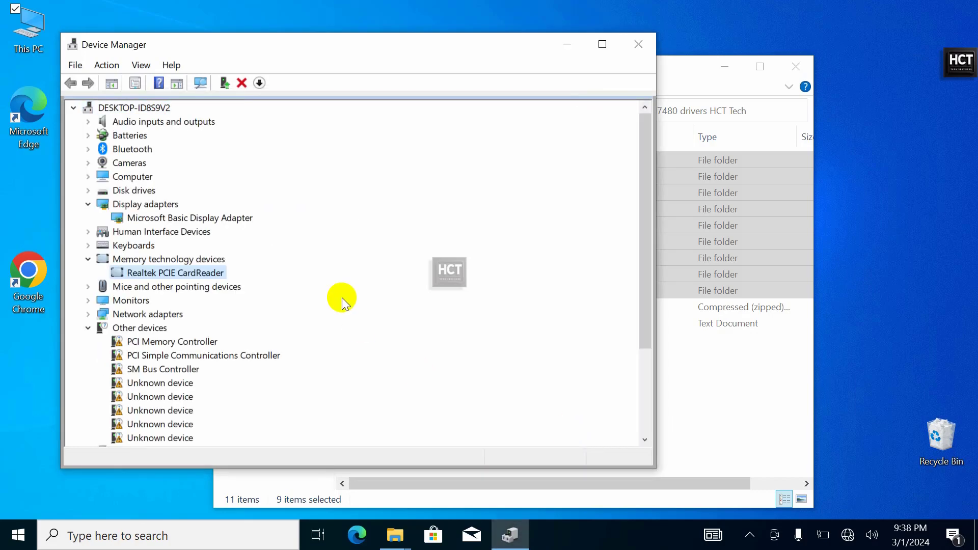
Update the PCI Memory Controller under Other devices with drivers from the dell Latitude 7480 drivers HCT Tech folder on E:
left_click(176, 344)
right_click(175, 344)
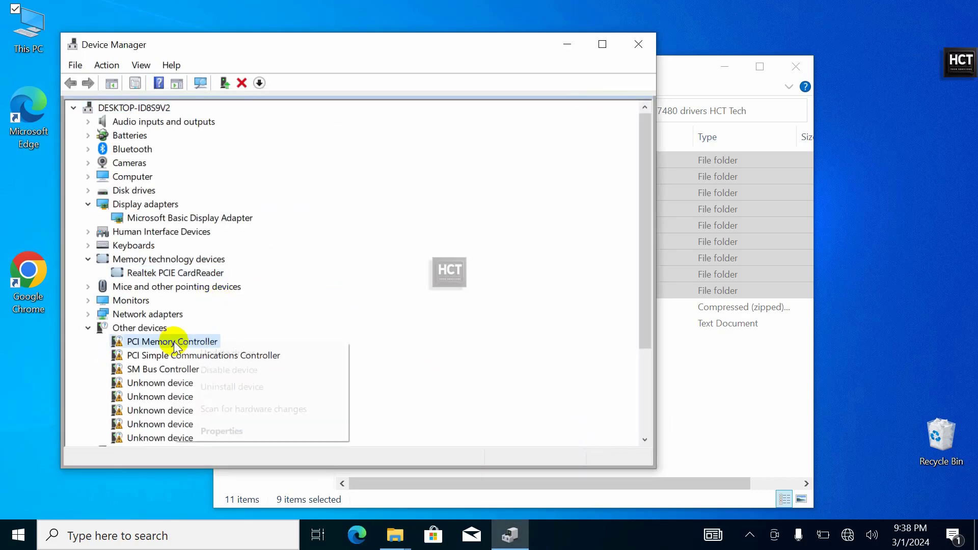
left_click(213, 350)
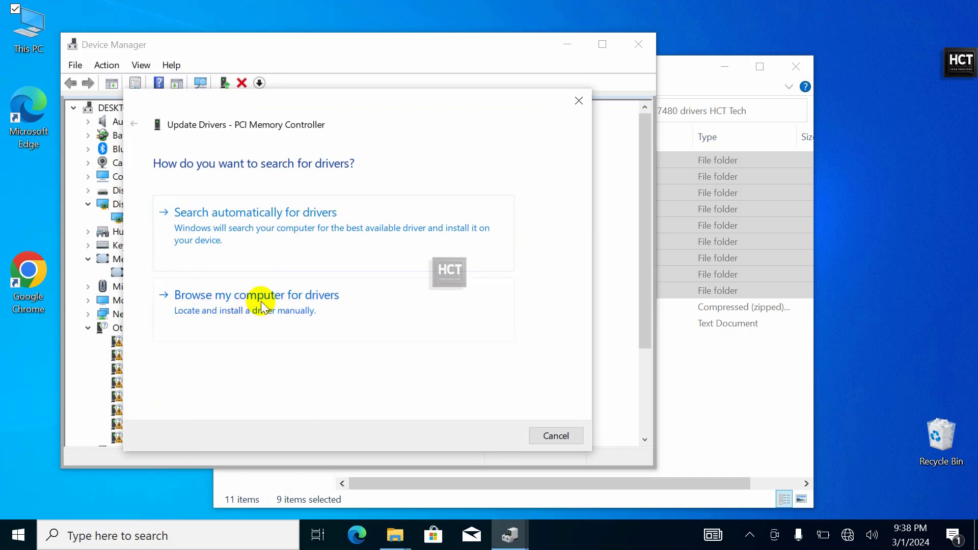
left_click(261, 305)
left_click(500, 436)
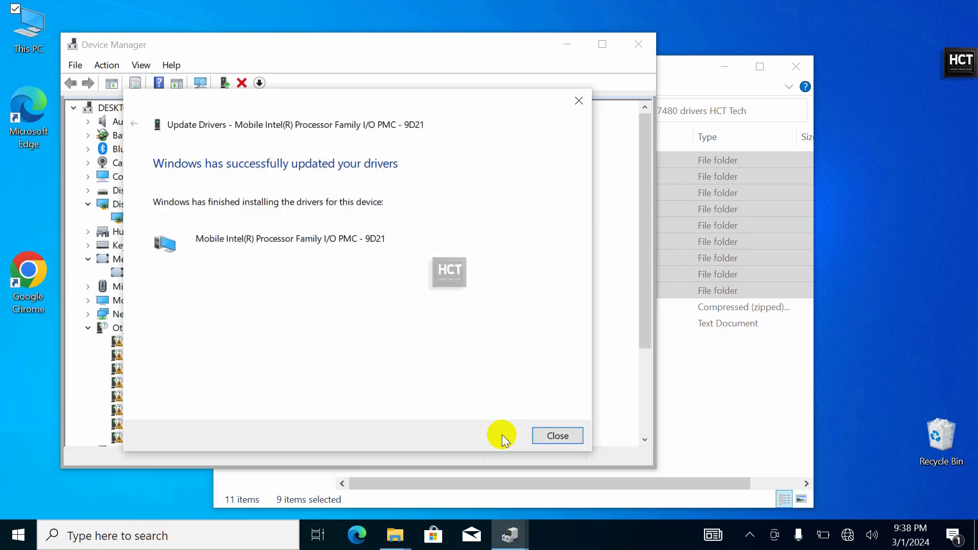
left_click(557, 436)
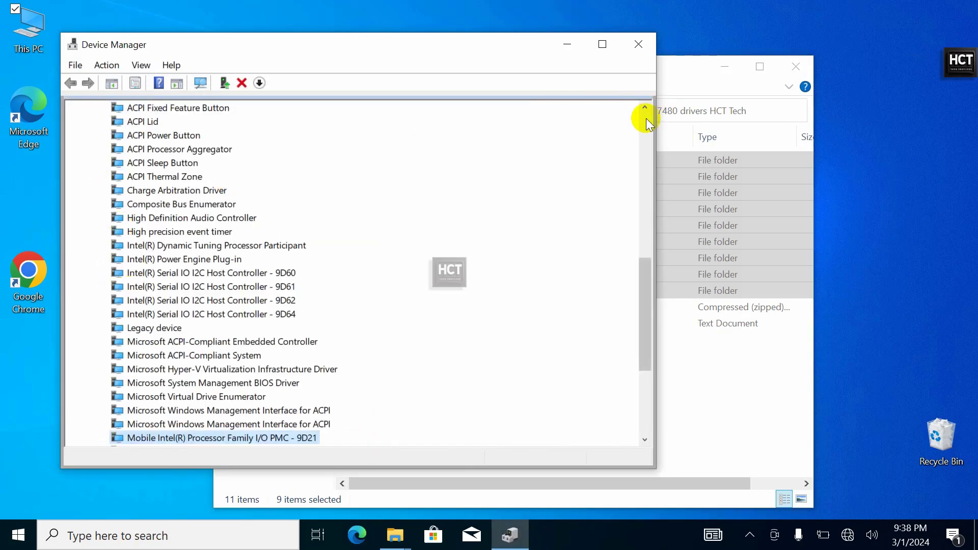
Update the PCI Simple Communications Controller with drivers from the dell Latitude 7480 drivers HCT Tech folder
scroll(646, 119, "up", 8)
left_click(210, 233)
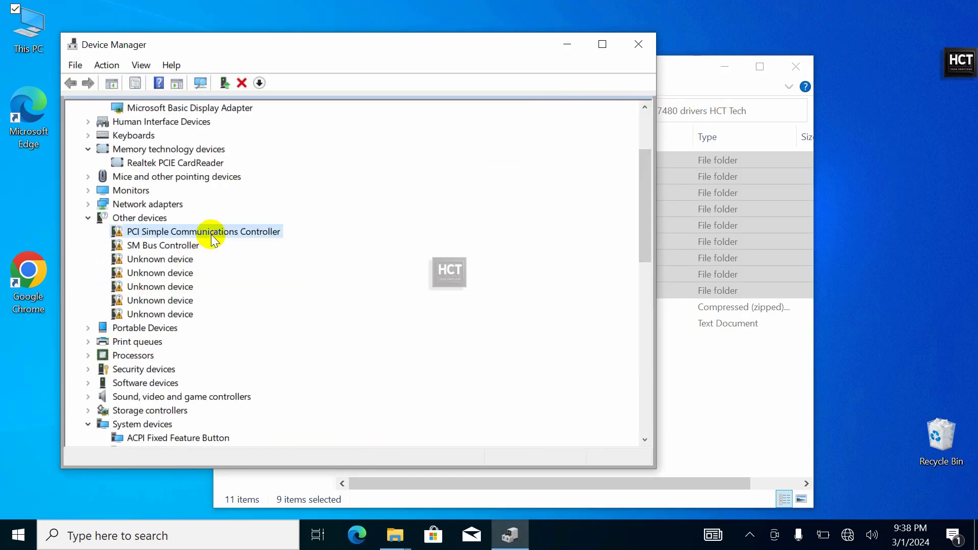
right_click(212, 236)
left_click(251, 245)
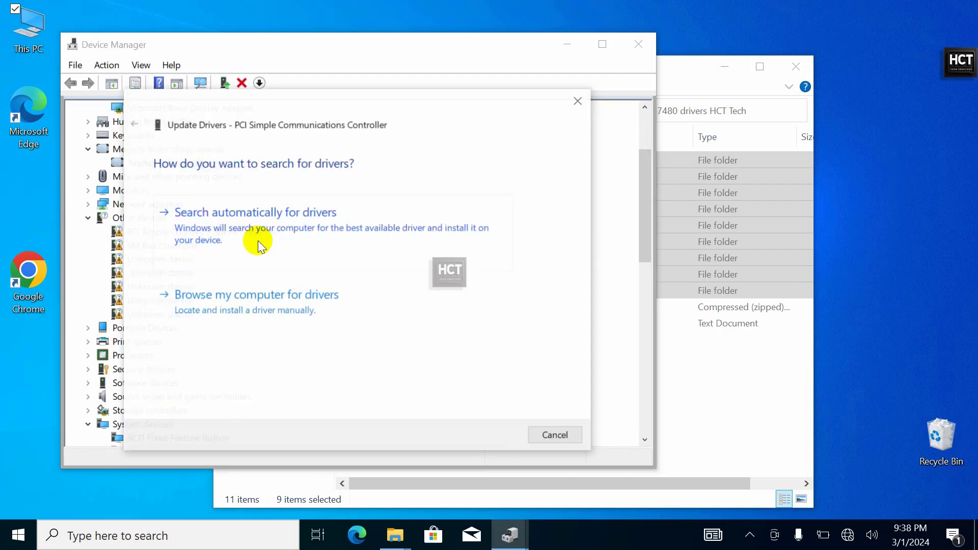
left_click(265, 302)
left_click(495, 435)
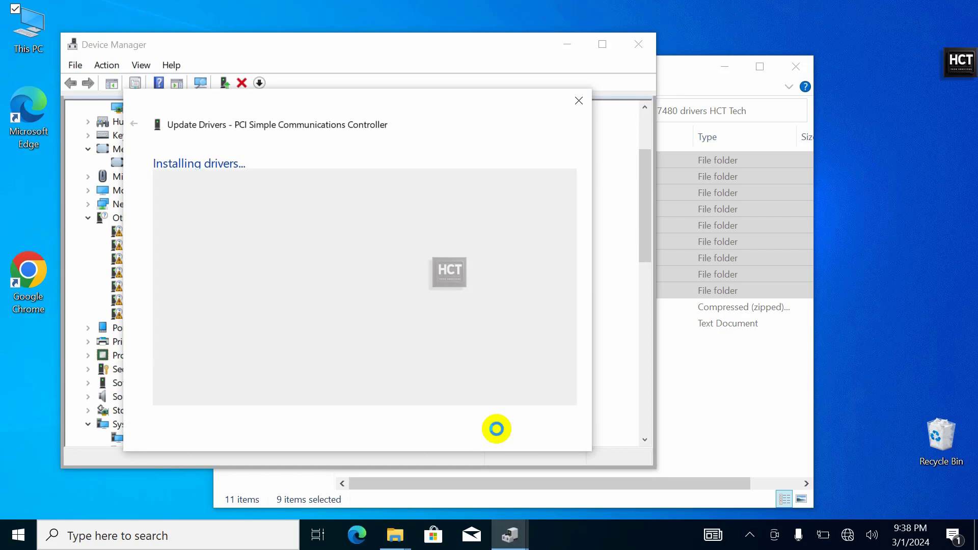
left_click(548, 436)
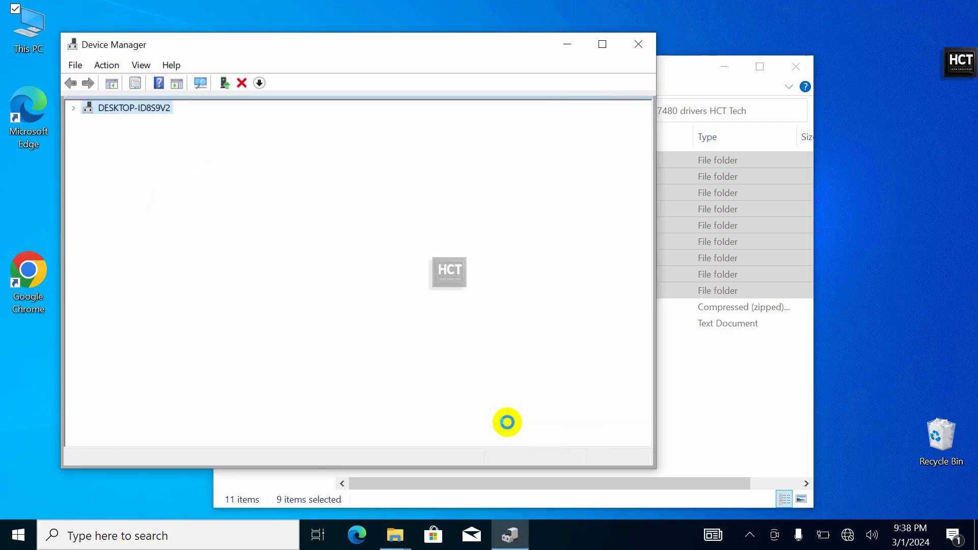
Update the SM Bus Controller under Other devices with drivers from the same Latitude 7480 driver folder on E:
left_click(645, 107)
left_click(645, 107)
left_click(645, 107)
left_click(645, 107)
left_click(646, 107)
left_click(180, 151)
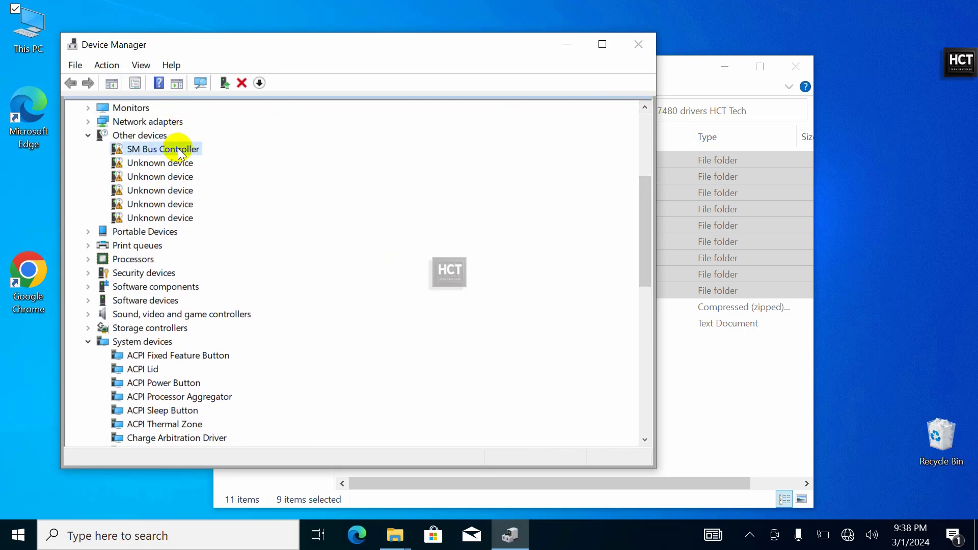
right_click(179, 151)
left_click(227, 157)
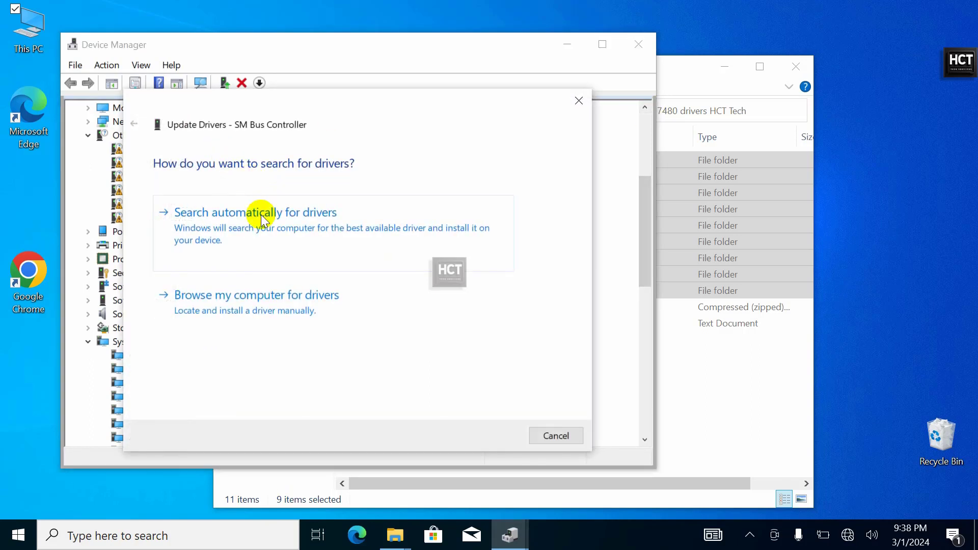
left_click(275, 301)
left_click(498, 437)
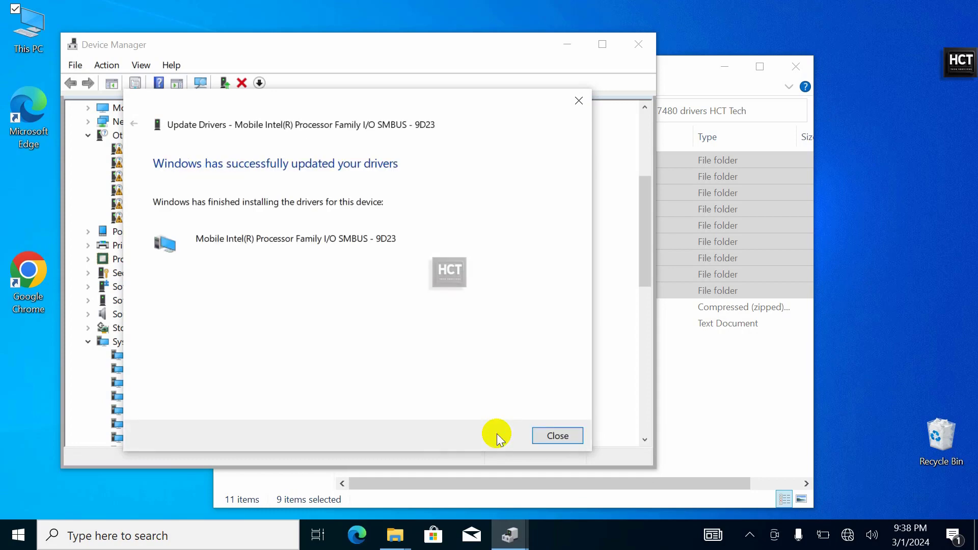
left_click(557, 436)
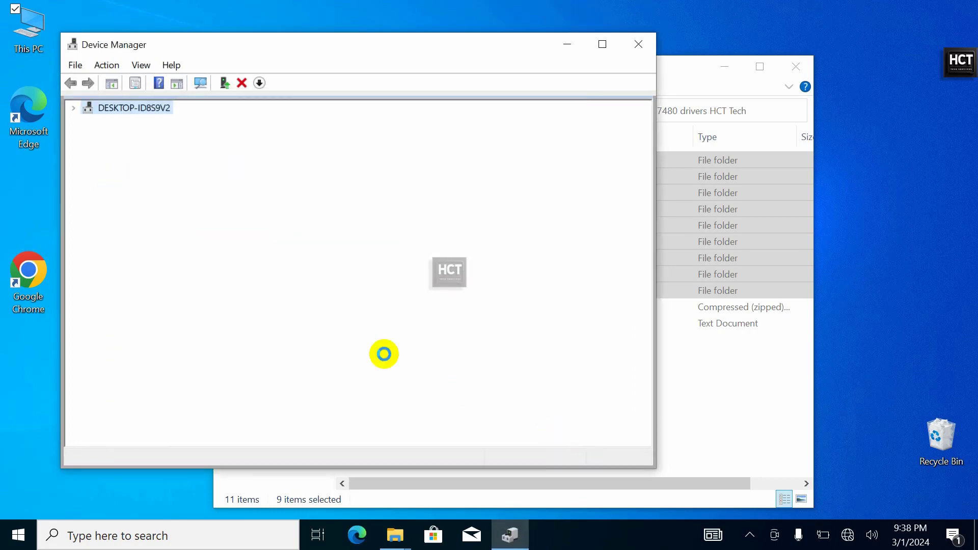
Update the first of the five unknown devices under Other devices with drivers from the Latitude 7480 driver folder
left_click(647, 111)
left_click(647, 111)
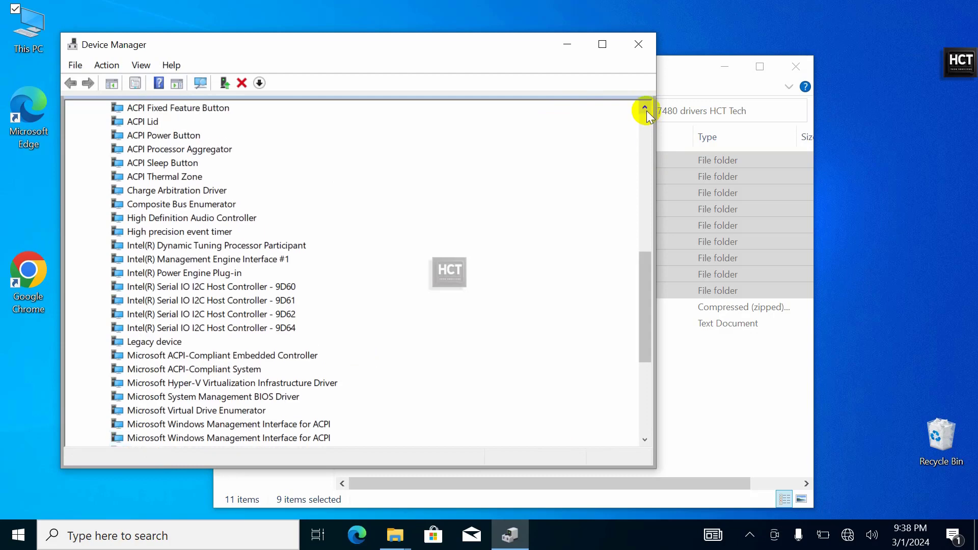
left_click(646, 111)
left_click(647, 111)
left_click_drag(647, 111, 646, 111)
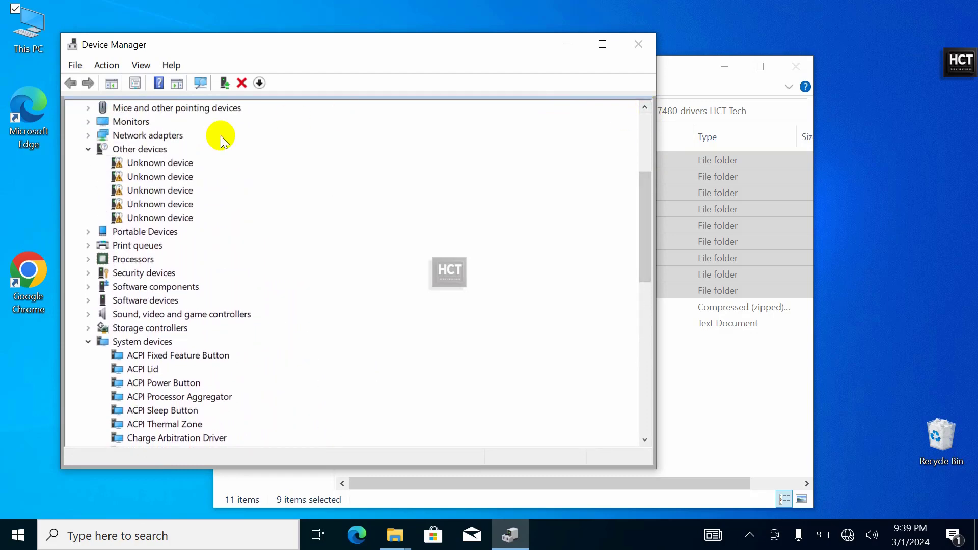
right_click(167, 161)
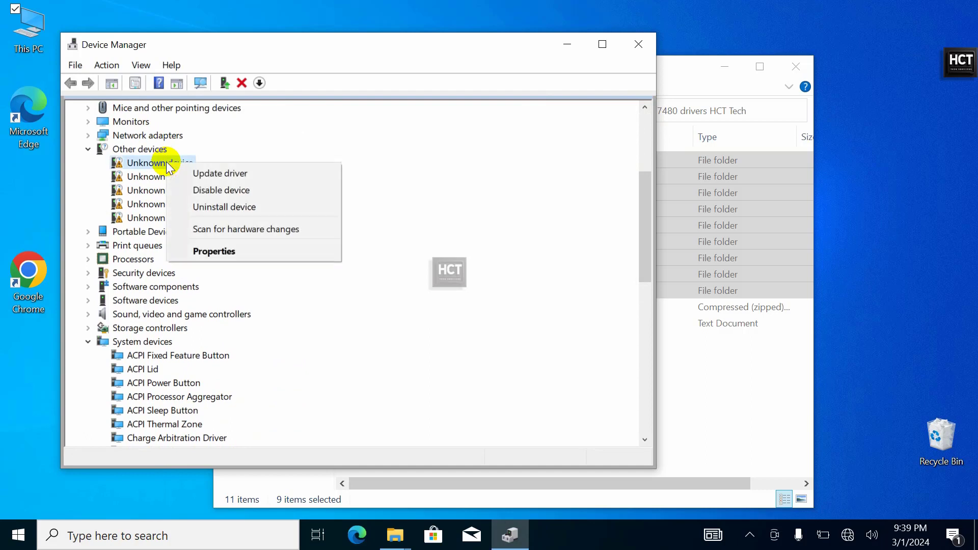
left_click(207, 176)
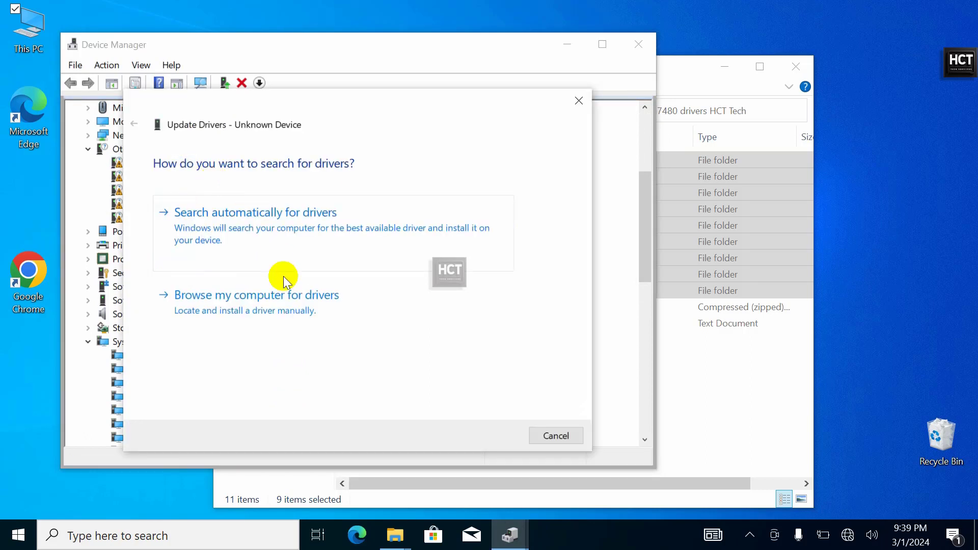
left_click(291, 312)
left_click(499, 434)
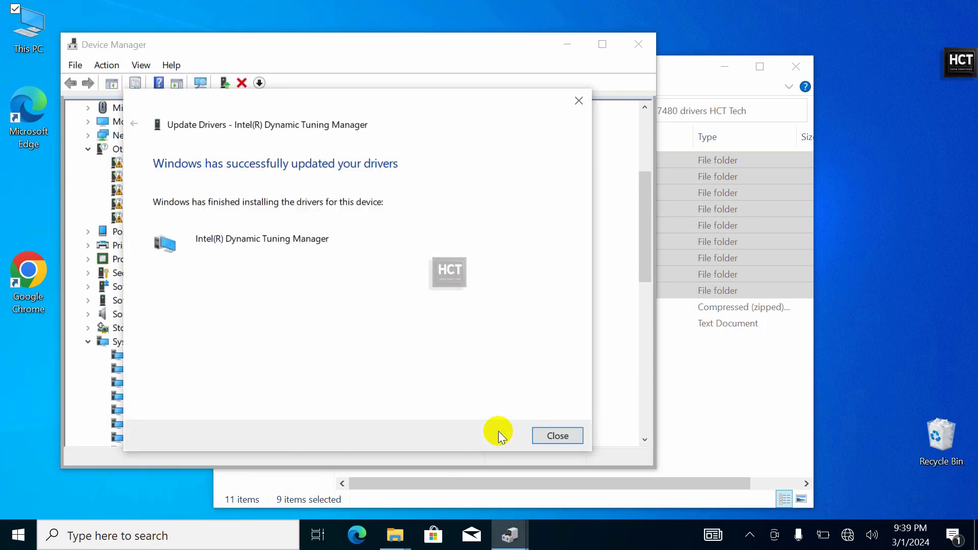
left_click(567, 433)
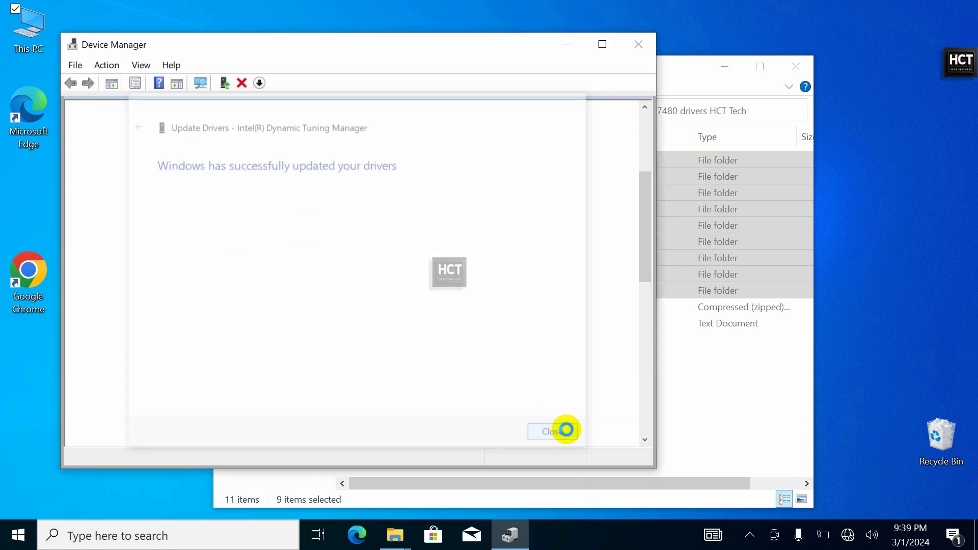
Update the first of the four remaining unknown devices from E:\dell Latitude 7480 drivers HCT Tech, including subfolders
left_click(173, 123)
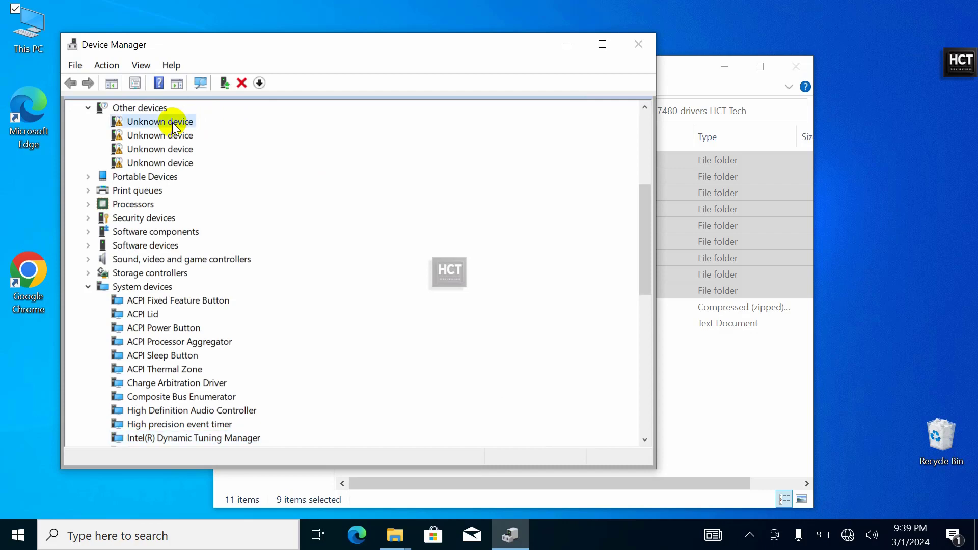
right_click(174, 126)
left_click(218, 131)
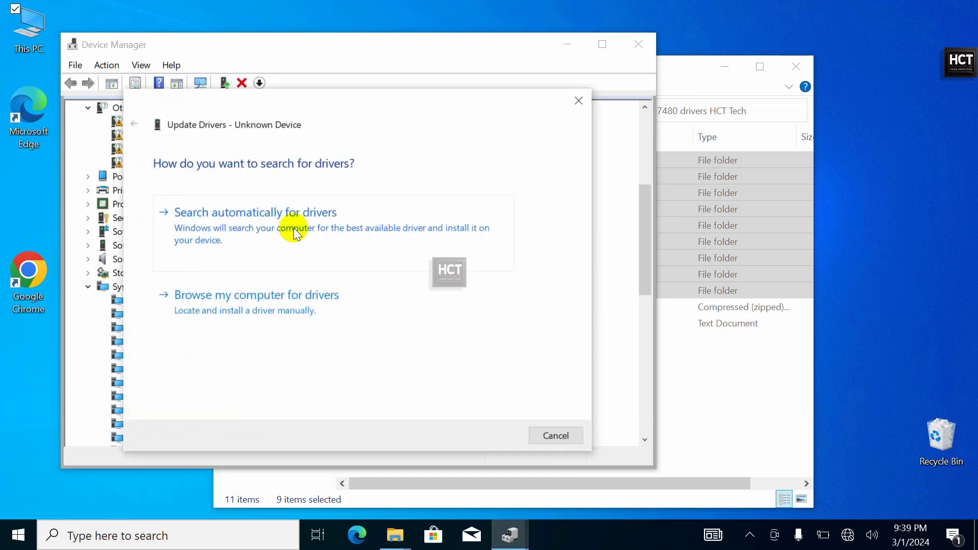
left_click(297, 296)
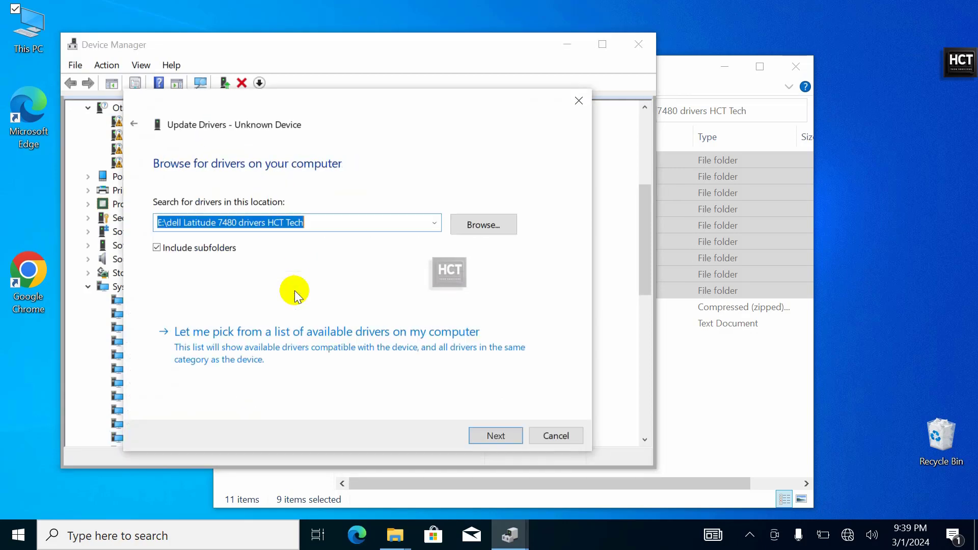
left_click(493, 437)
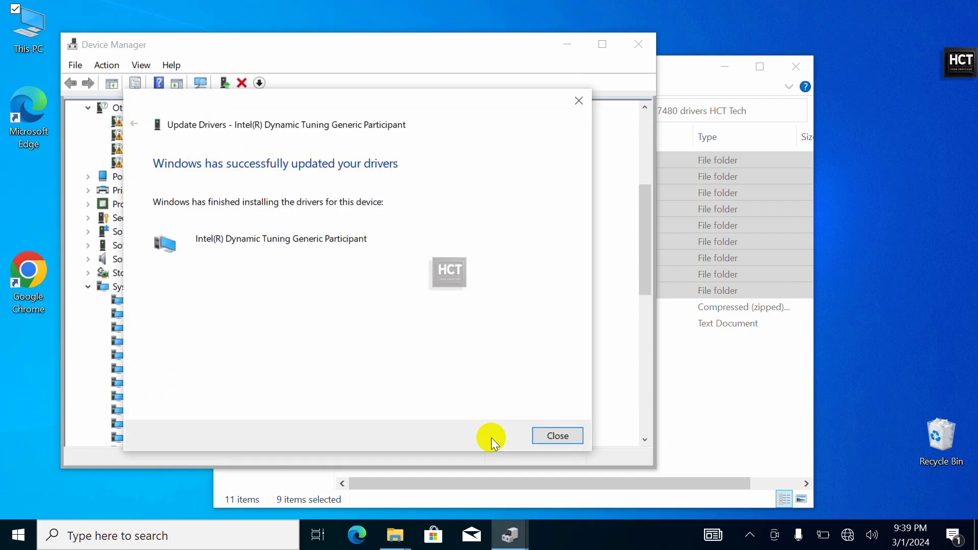
left_click(558, 436)
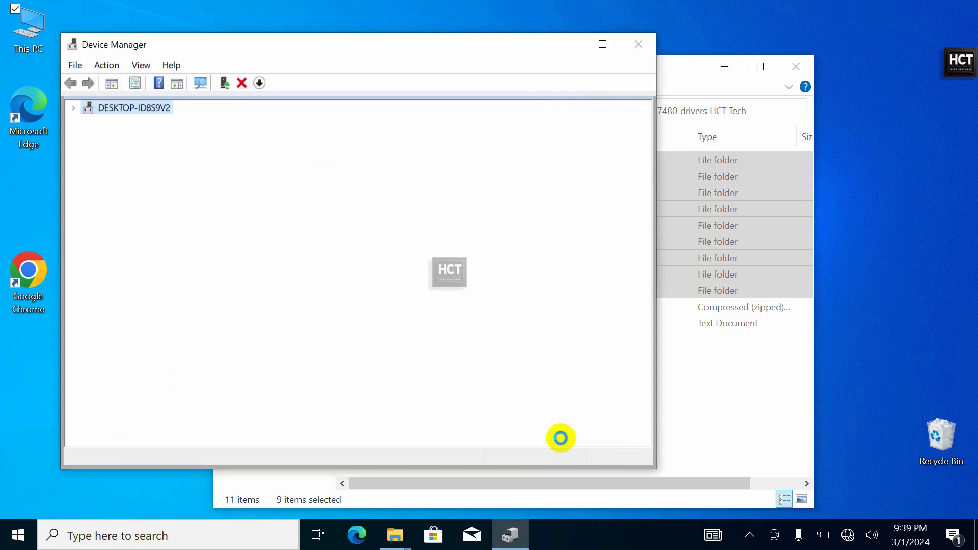
Update the first of the three remaining unknown devices with drivers from the same Latitude 7480 folder on E:
right_click(182, 134)
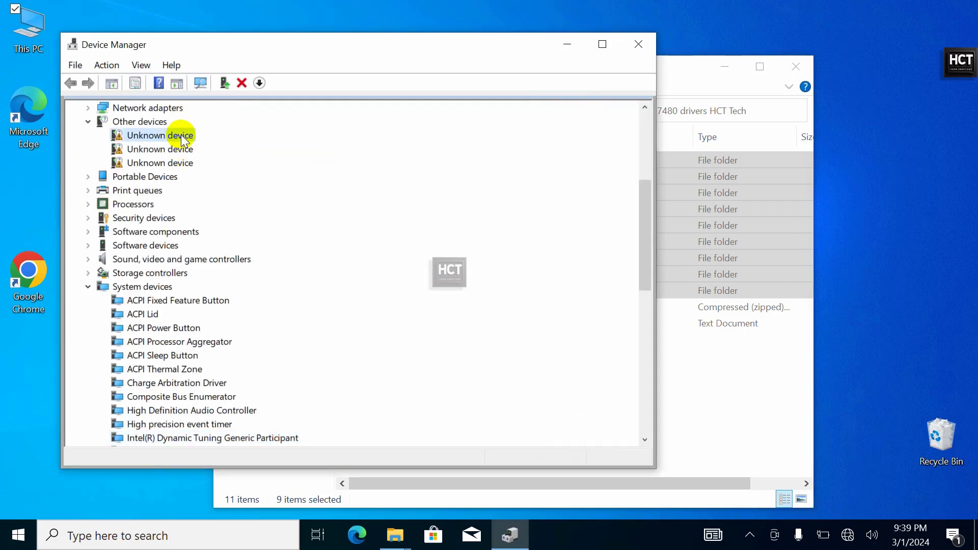
left_click(216, 145)
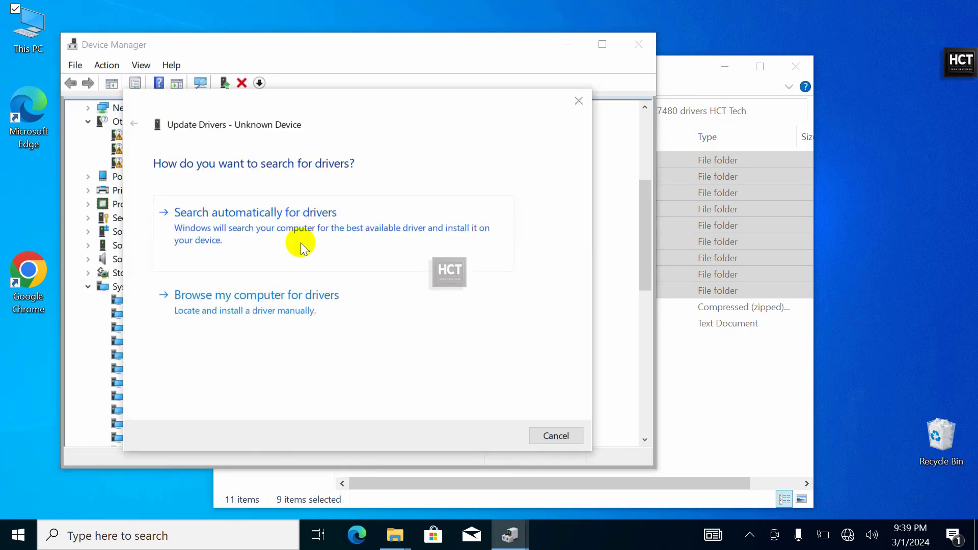
left_click(283, 314)
left_click(492, 436)
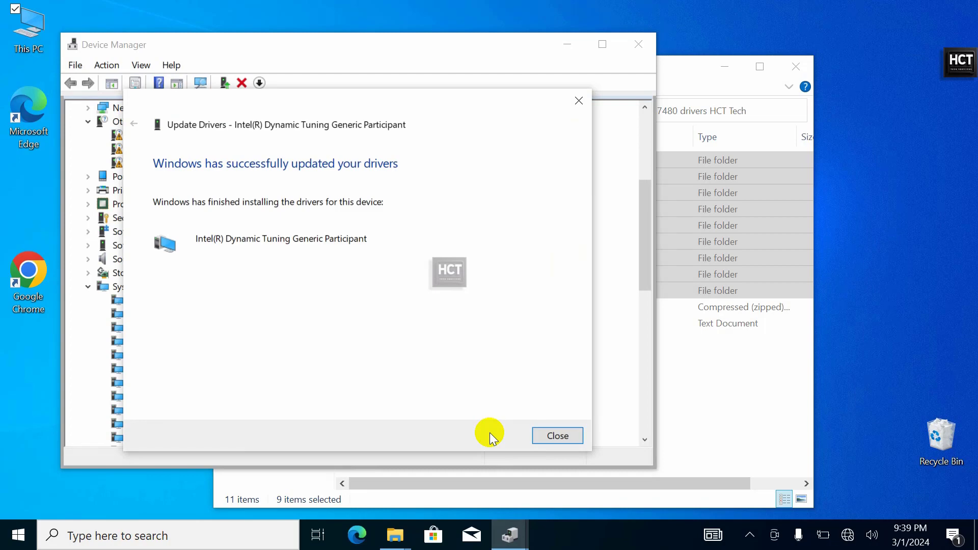
left_click(553, 435)
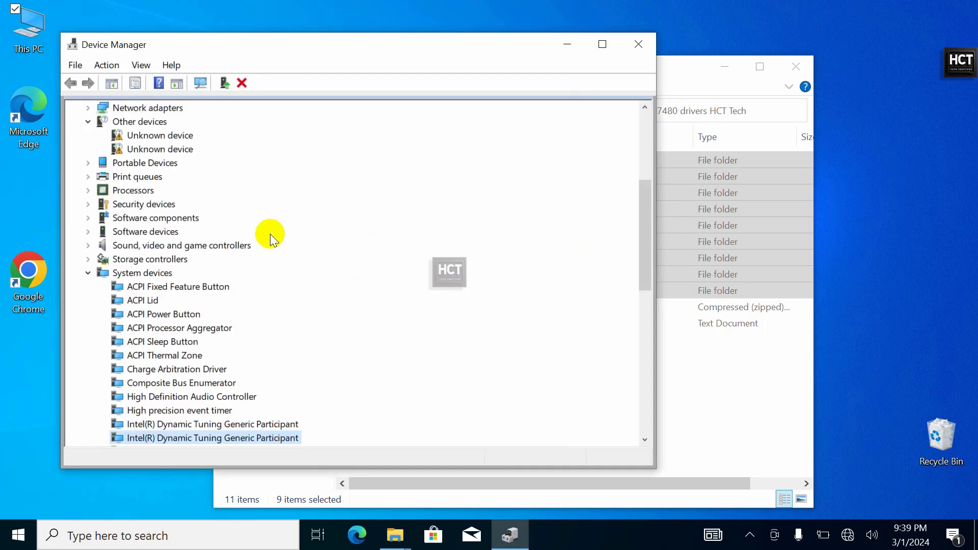
Update the first of the two remaining unknown devices under Other devices with drivers from the Latitude 7480 folder on E:
left_click(161, 137)
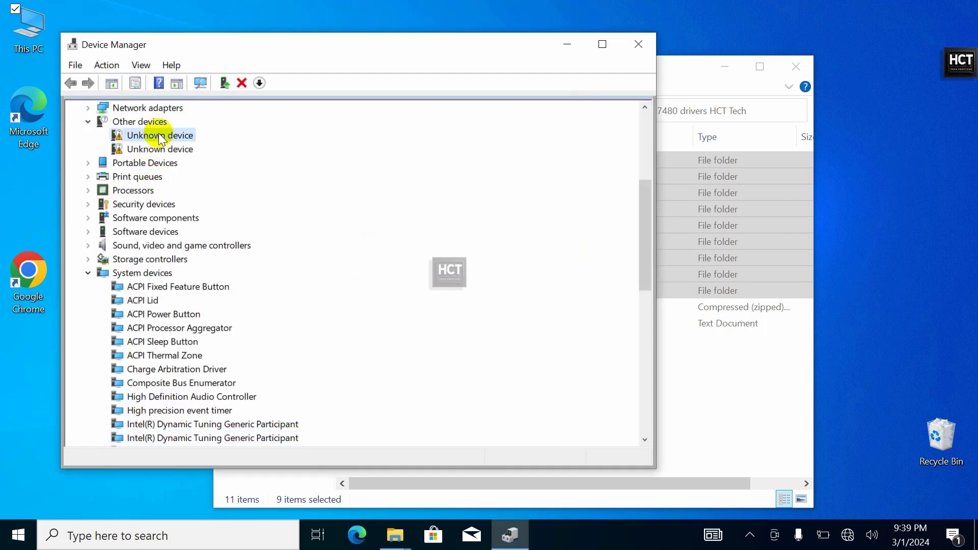
right_click(161, 136)
left_click(185, 143)
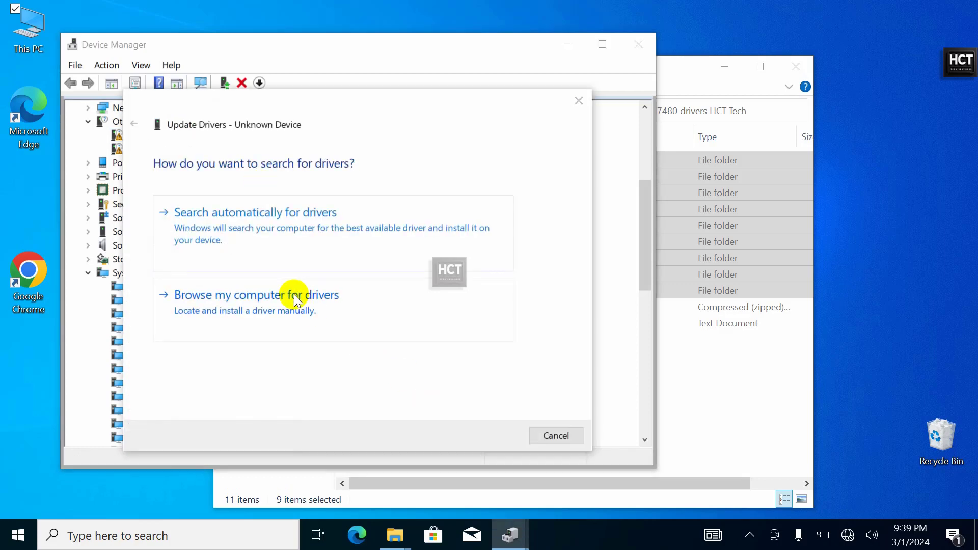
left_click(298, 300)
left_click(495, 435)
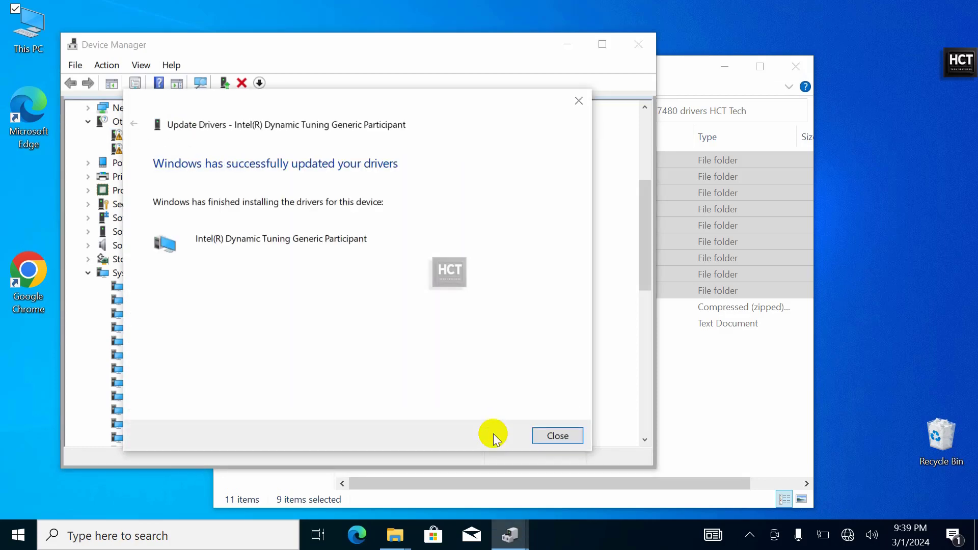
left_click(561, 436)
Update the last unknown device under Other devices from E:\dell Latitude 7480 drivers HCT Tech, including subfolders
left_click(153, 139)
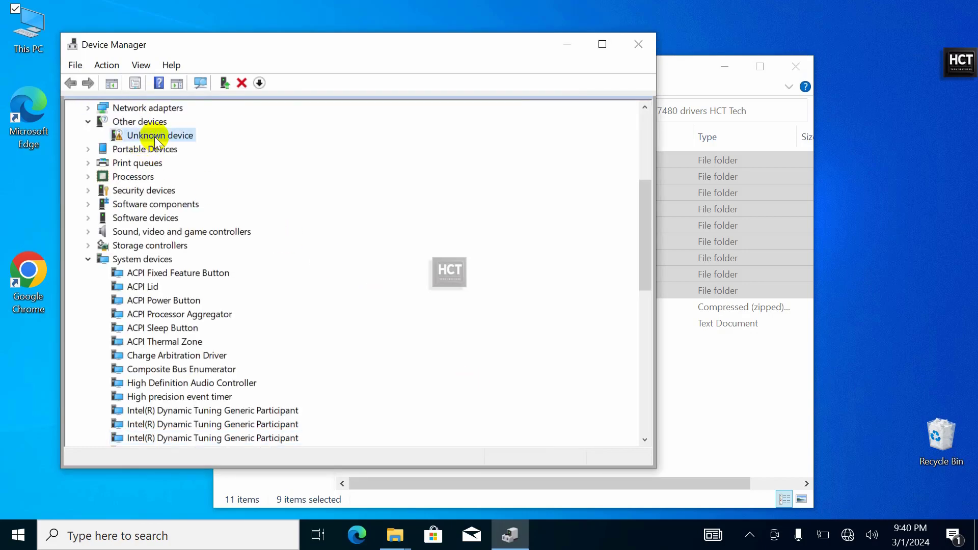
right_click(154, 137)
left_click(198, 146)
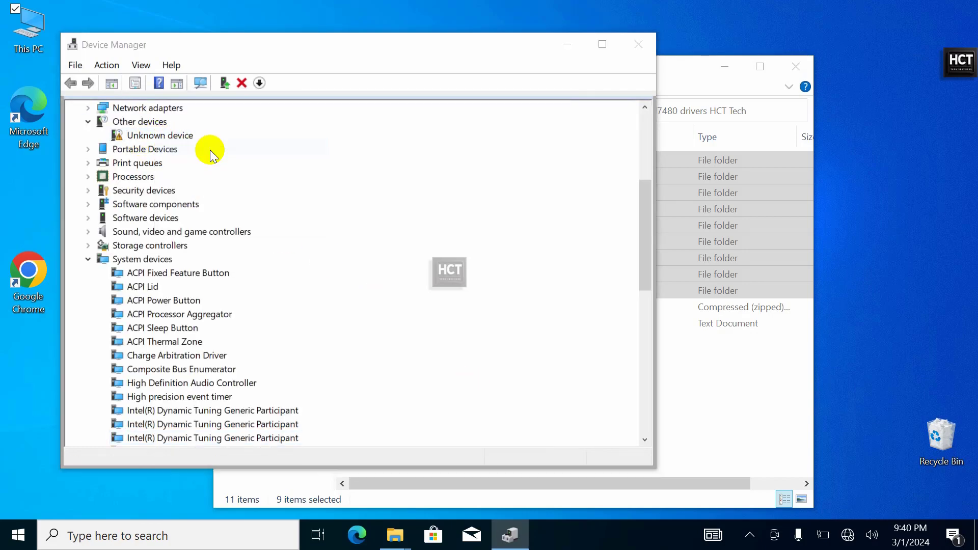
left_click(305, 300)
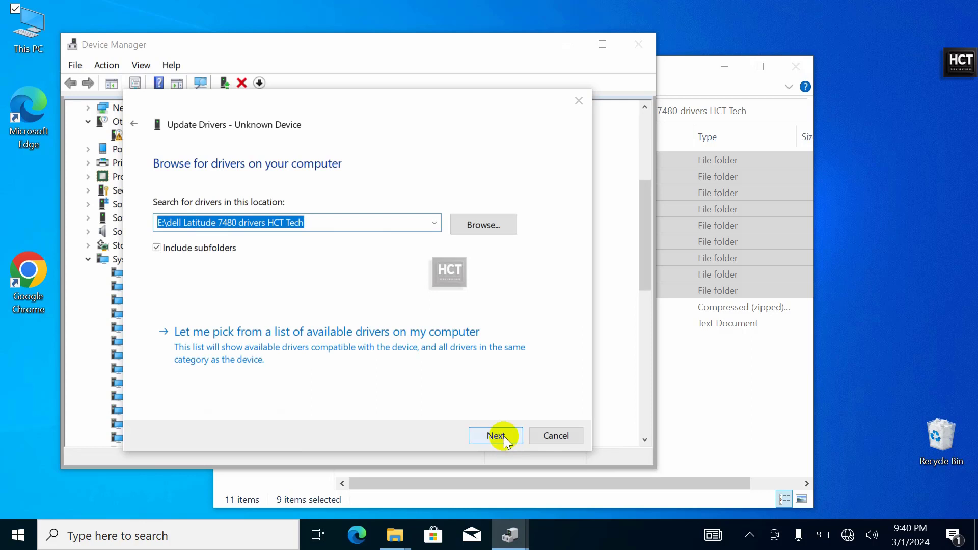
left_click(503, 437)
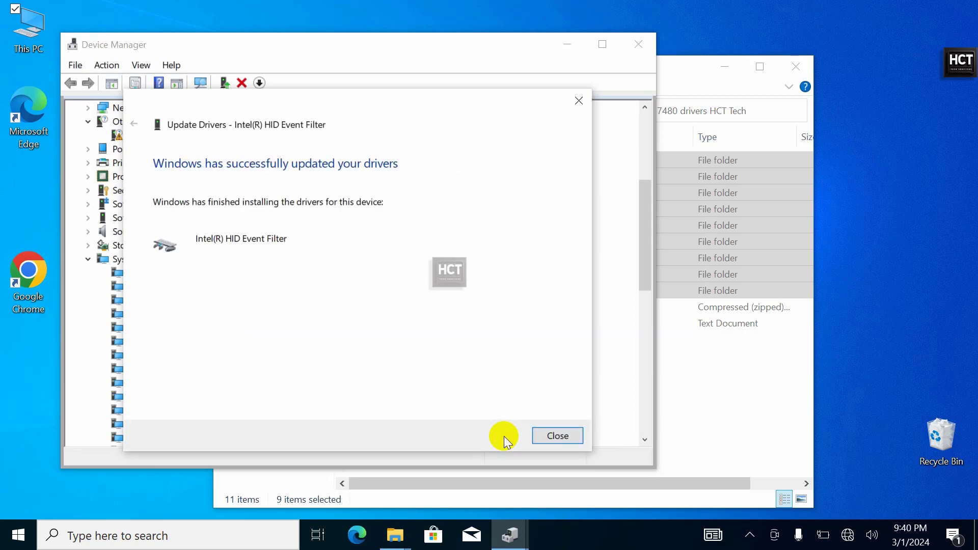
left_click(564, 441)
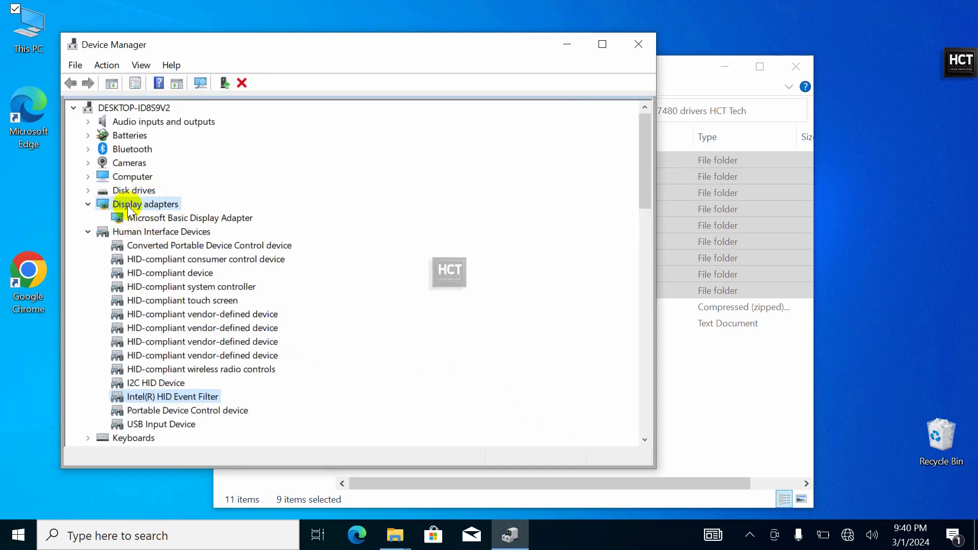
Update the Microsoft Basic Display Adapter under Display adapters from E:\dell Latitude 7480 drivers HCT Tech, including subfolders
left_click(153, 219)
right_click(179, 217)
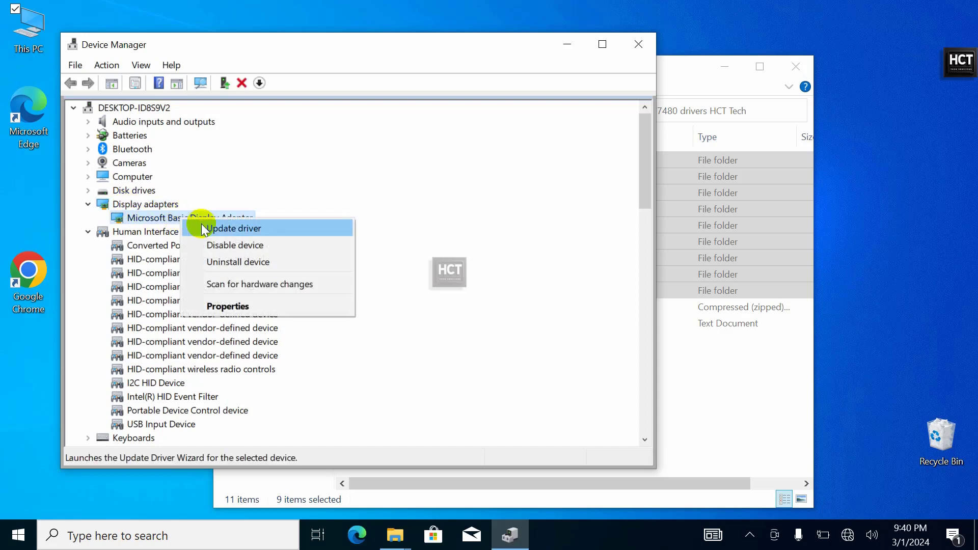
left_click(224, 225)
left_click(276, 295)
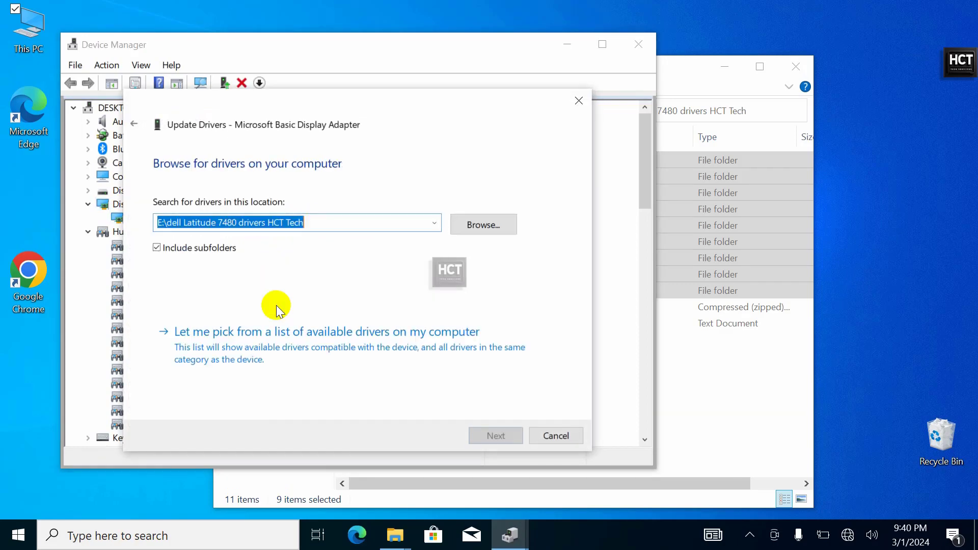
left_click(491, 436)
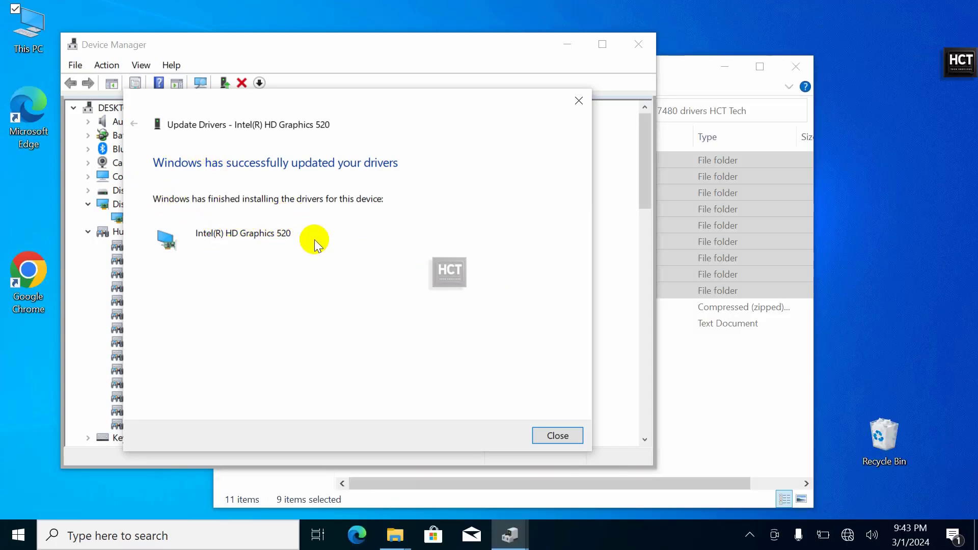
left_click(556, 436)
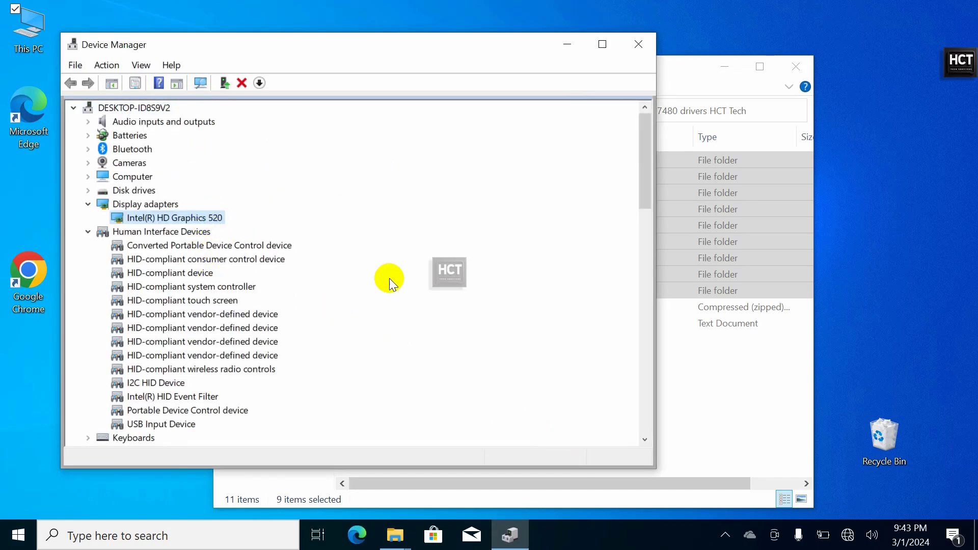
Close Device Manager and the Latitude 7480 driver folder window
left_click(641, 42)
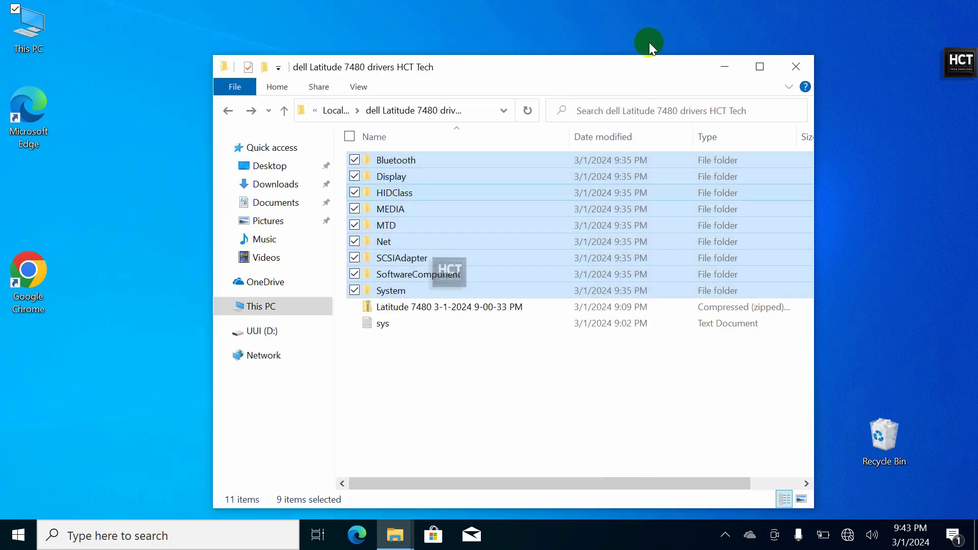
left_click(802, 68)
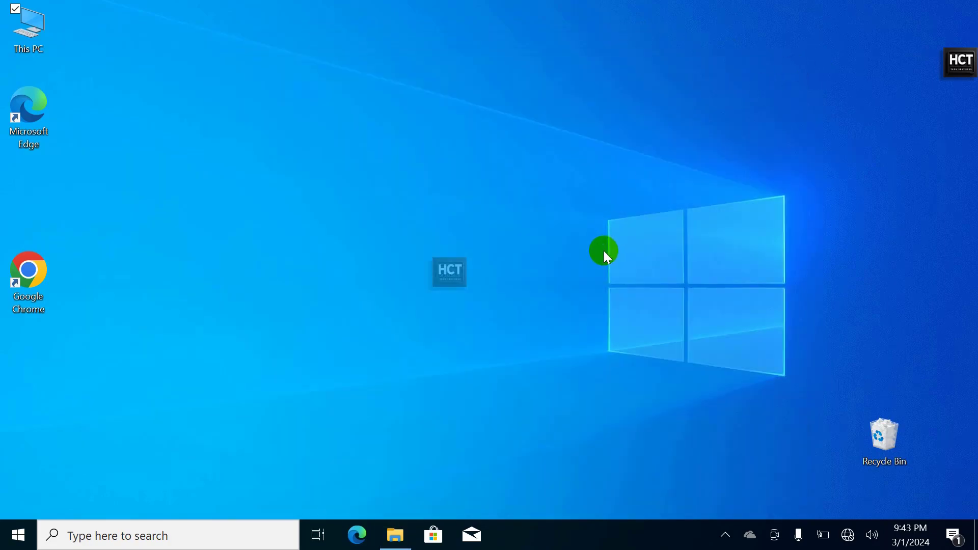